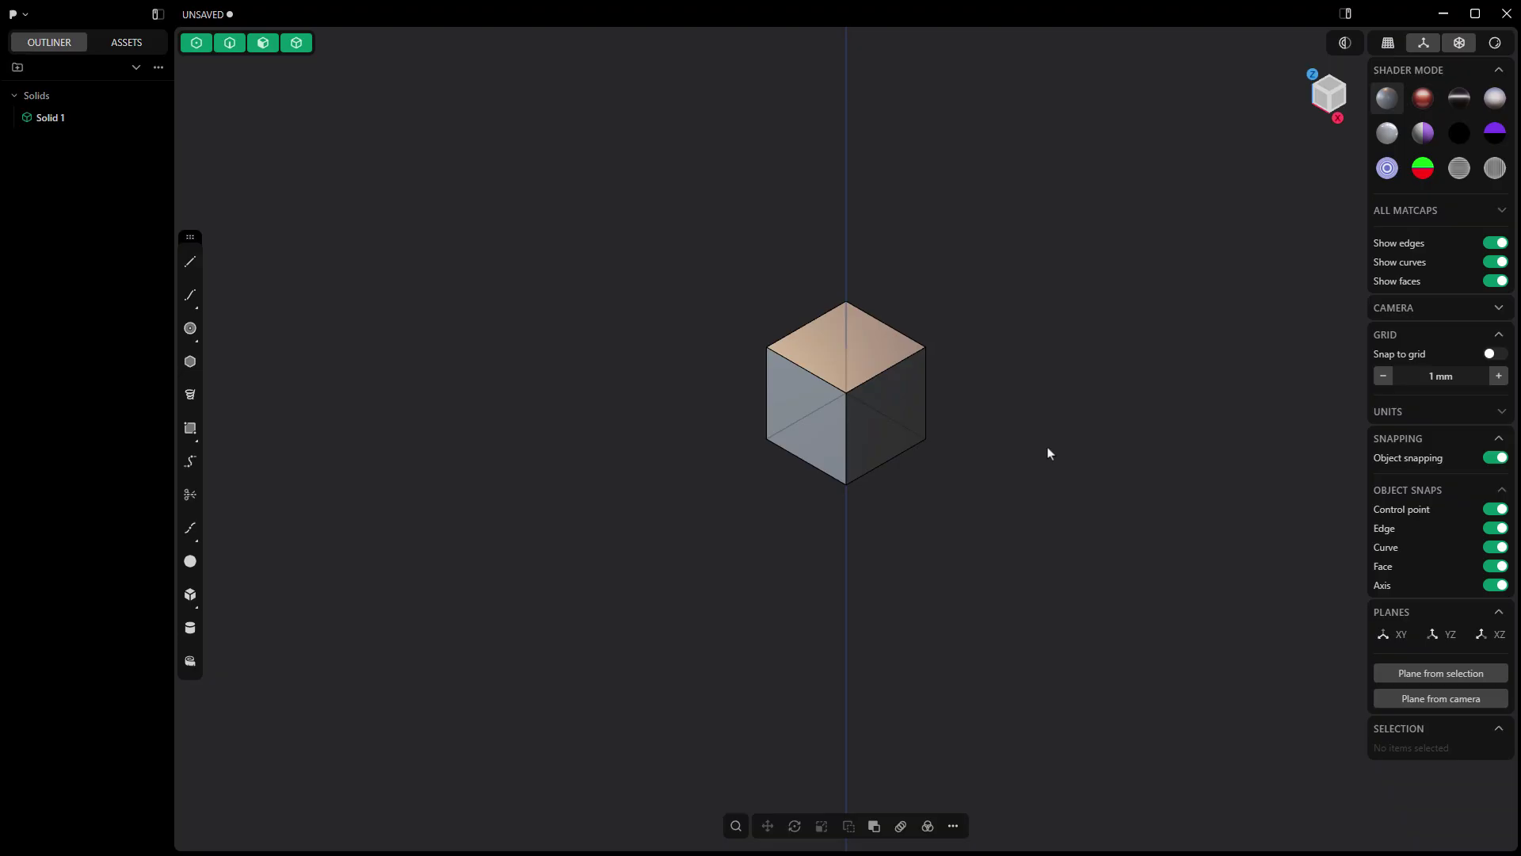
- Inset the cube's right face and push the inner panel inward to open the side
left_click(873, 425)
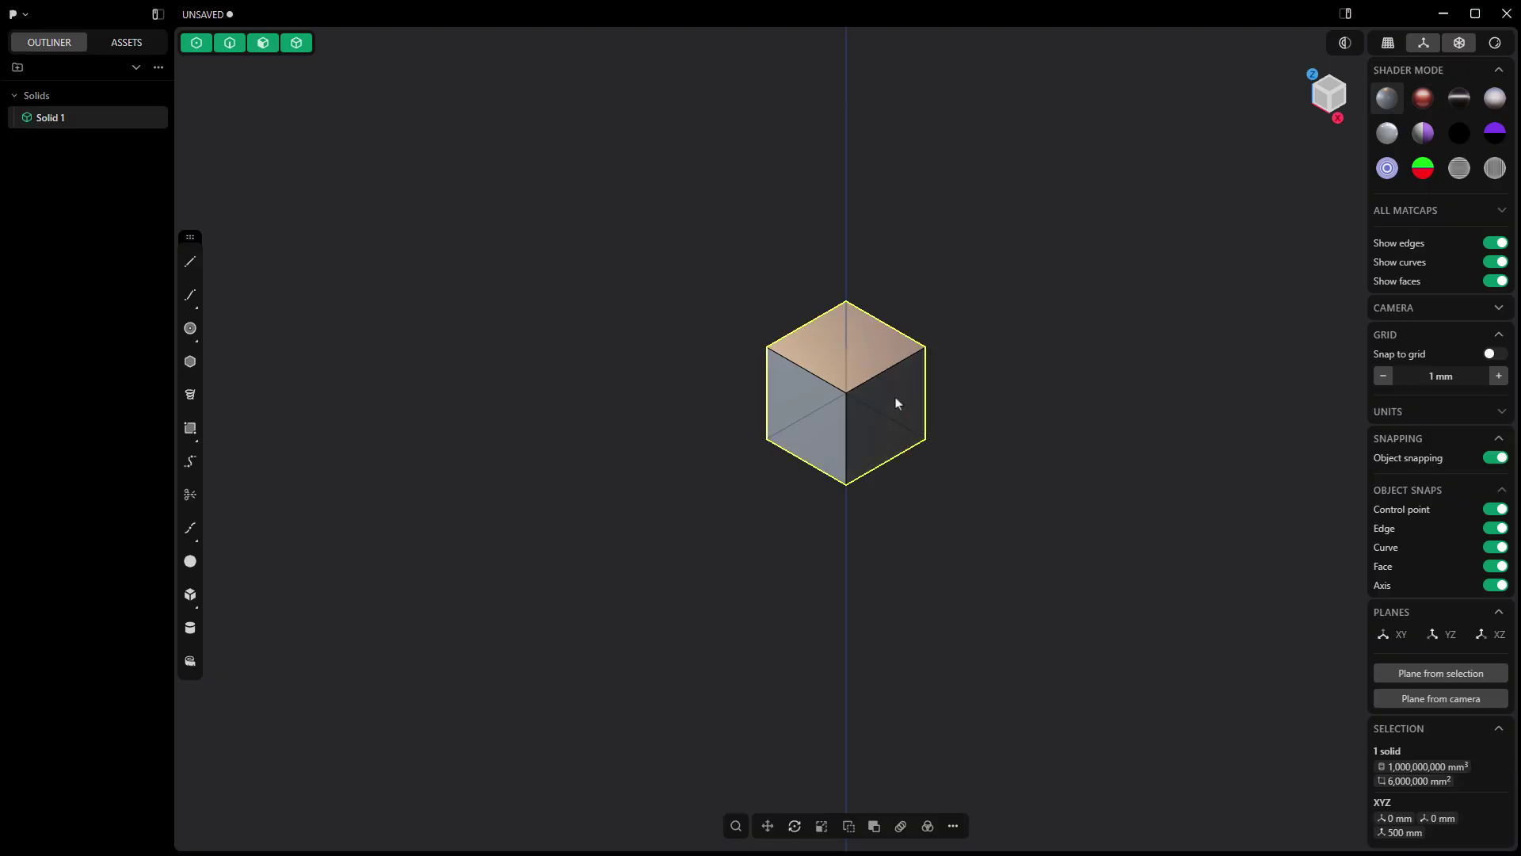
left_click(897, 402)
key("o")
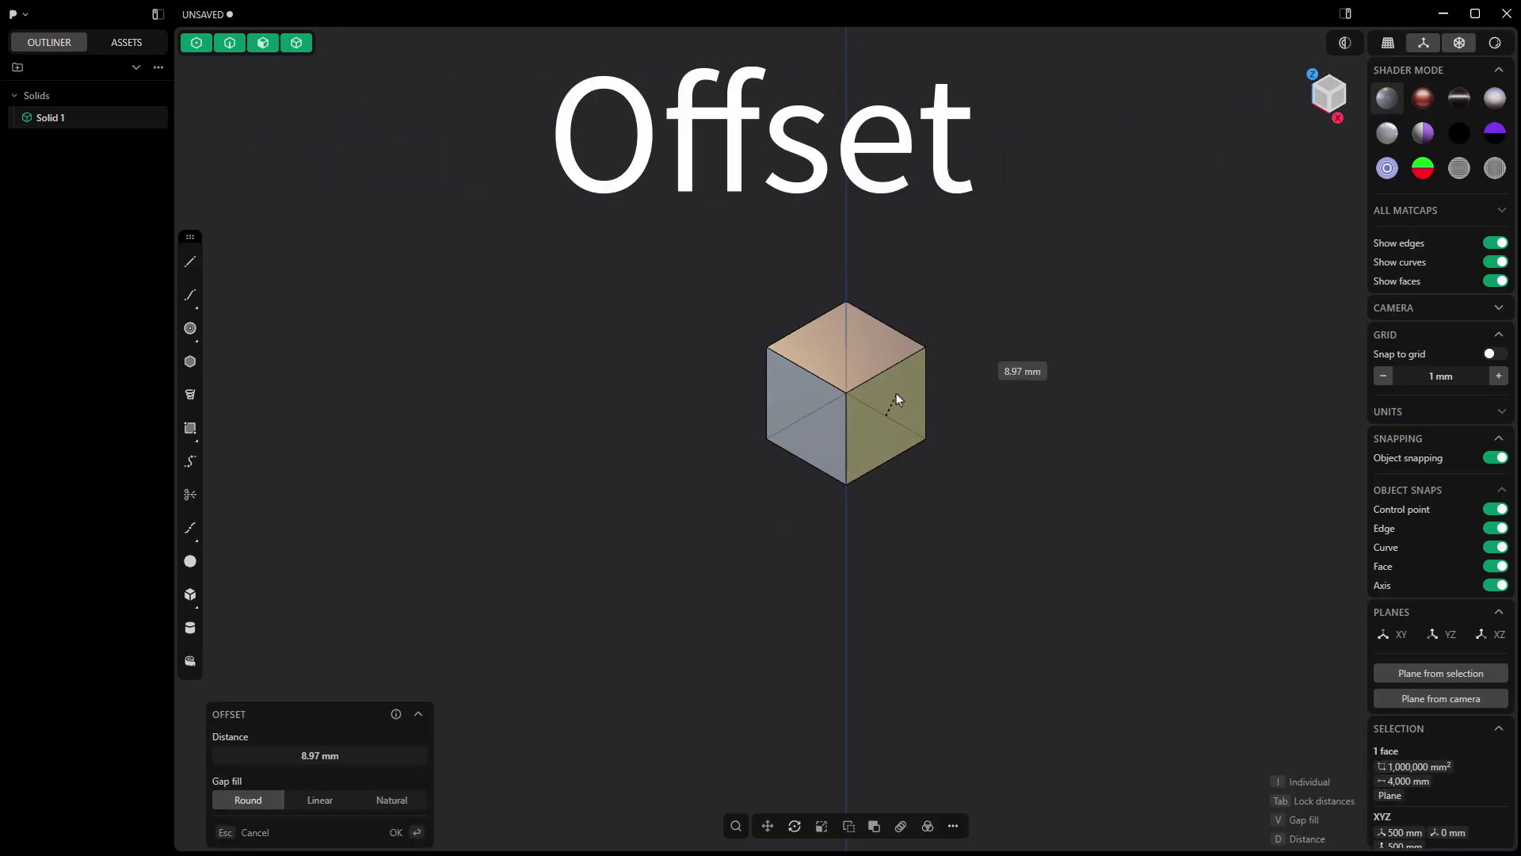
left_click(896, 395)
key("o")
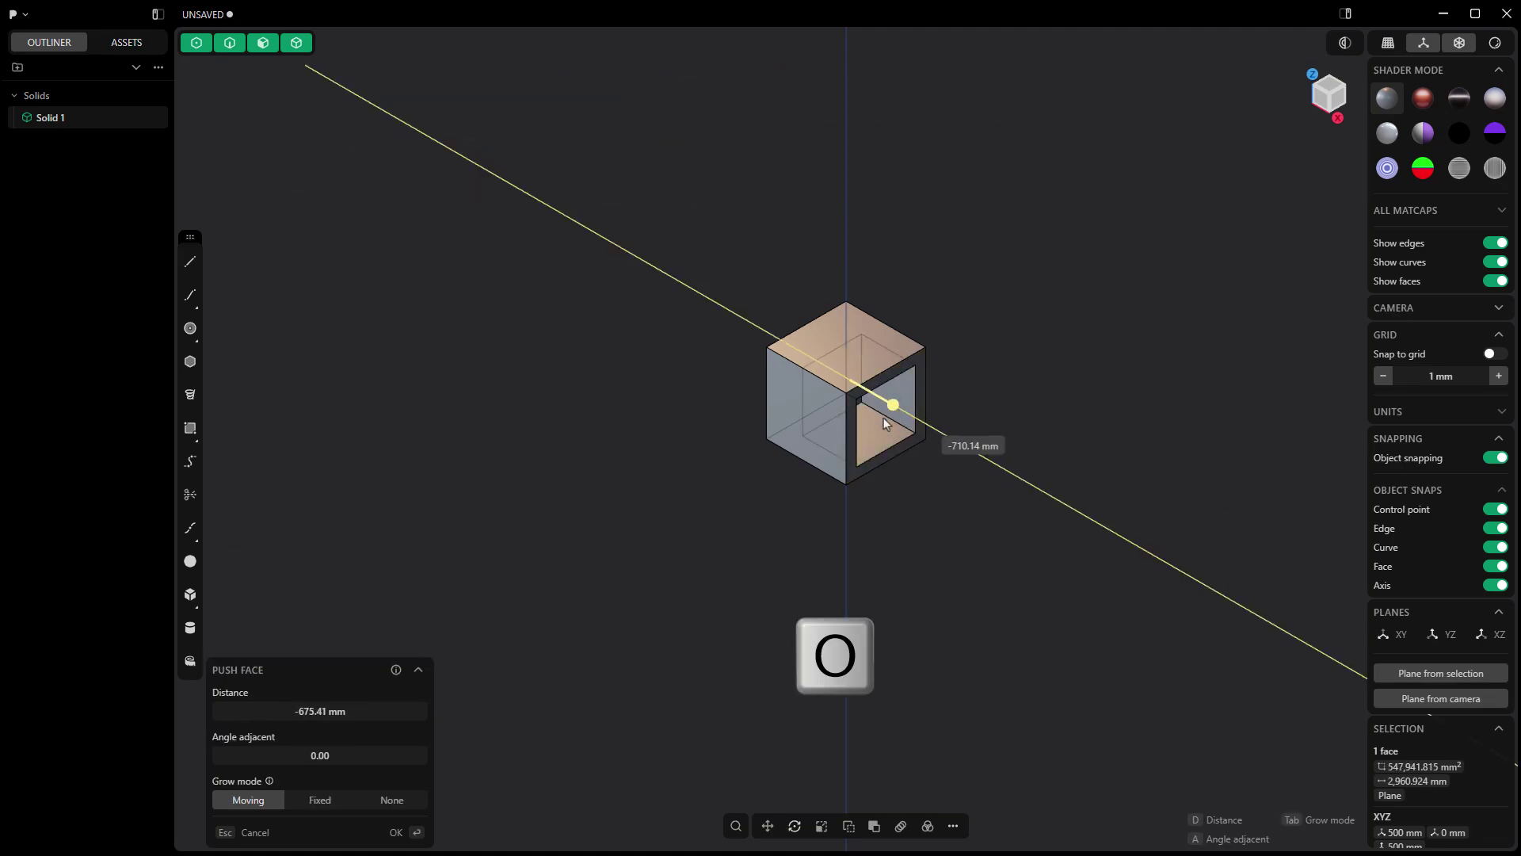
left_click(832, 403)
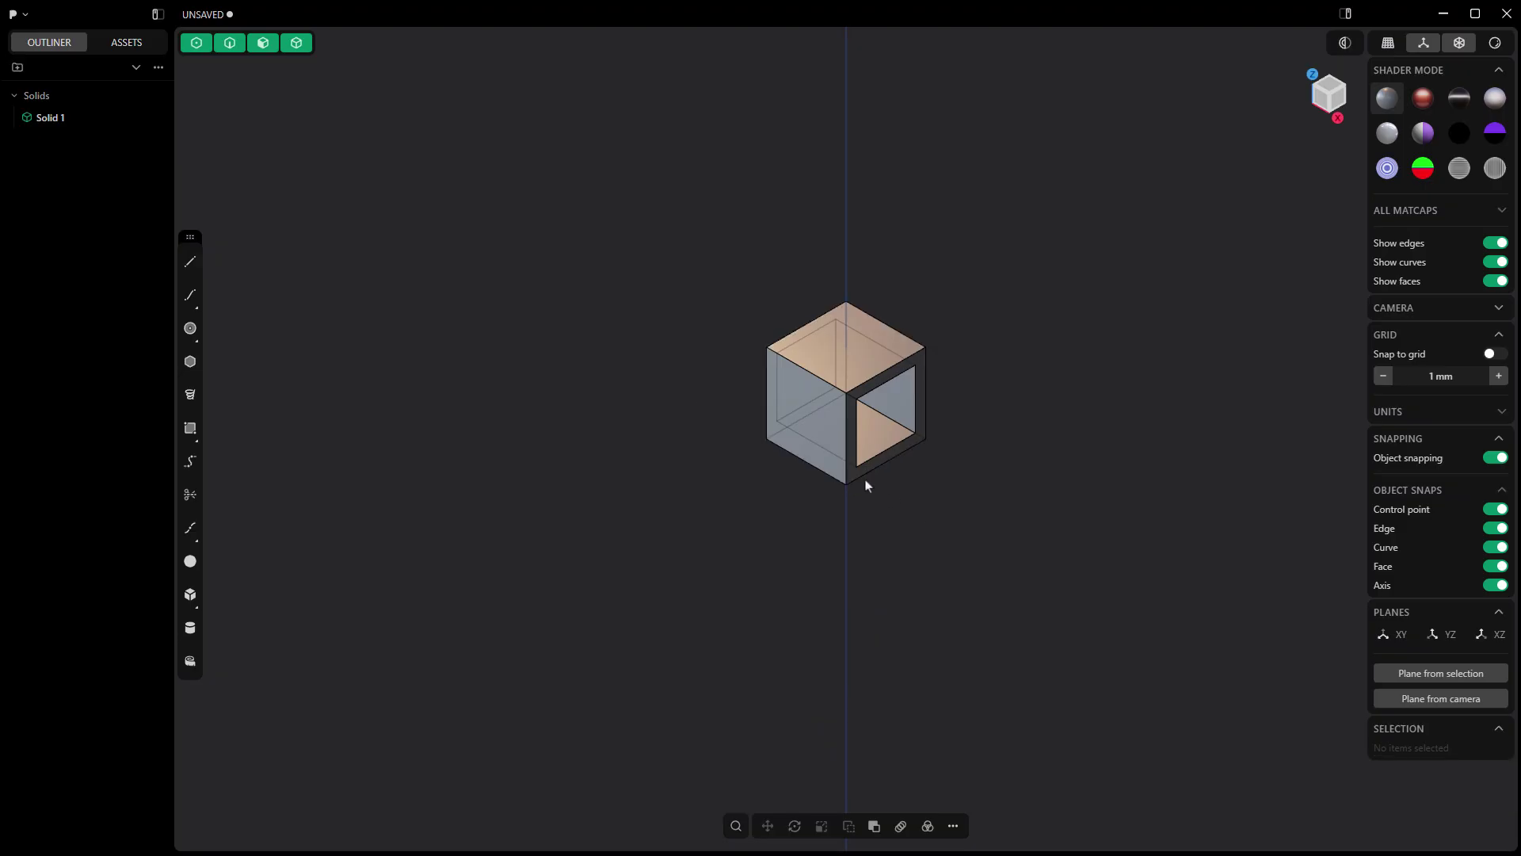
- Inset the cube's left face and push its inner rectangle outward into a protruding box
middle_click_drag(867, 486, 916, 505)
scroll(914, 501, "up", 5)
left_click(744, 451)
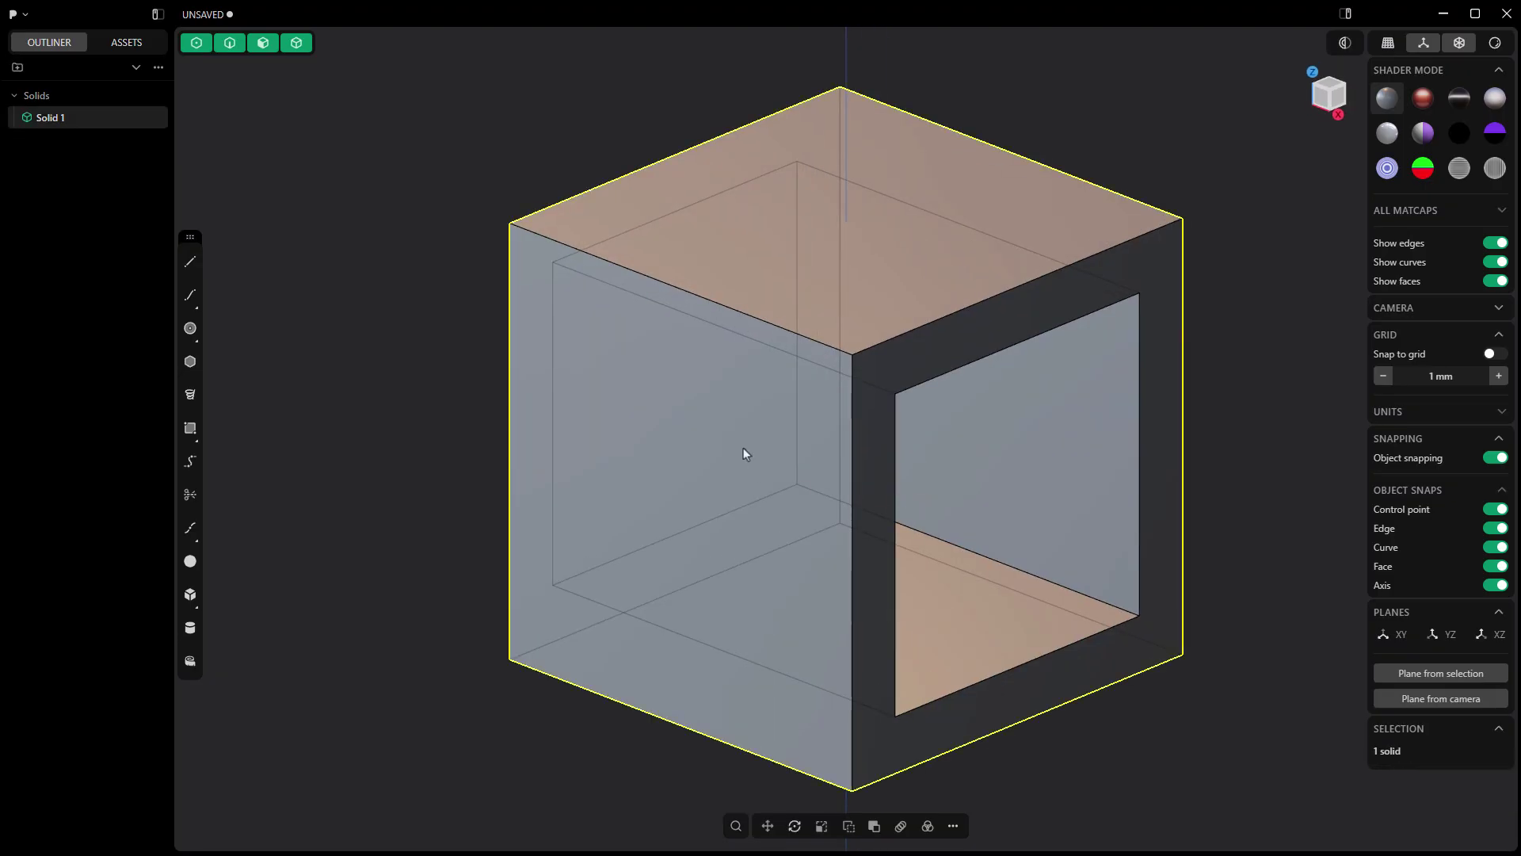
left_click(743, 454)
key("o")
key("o")
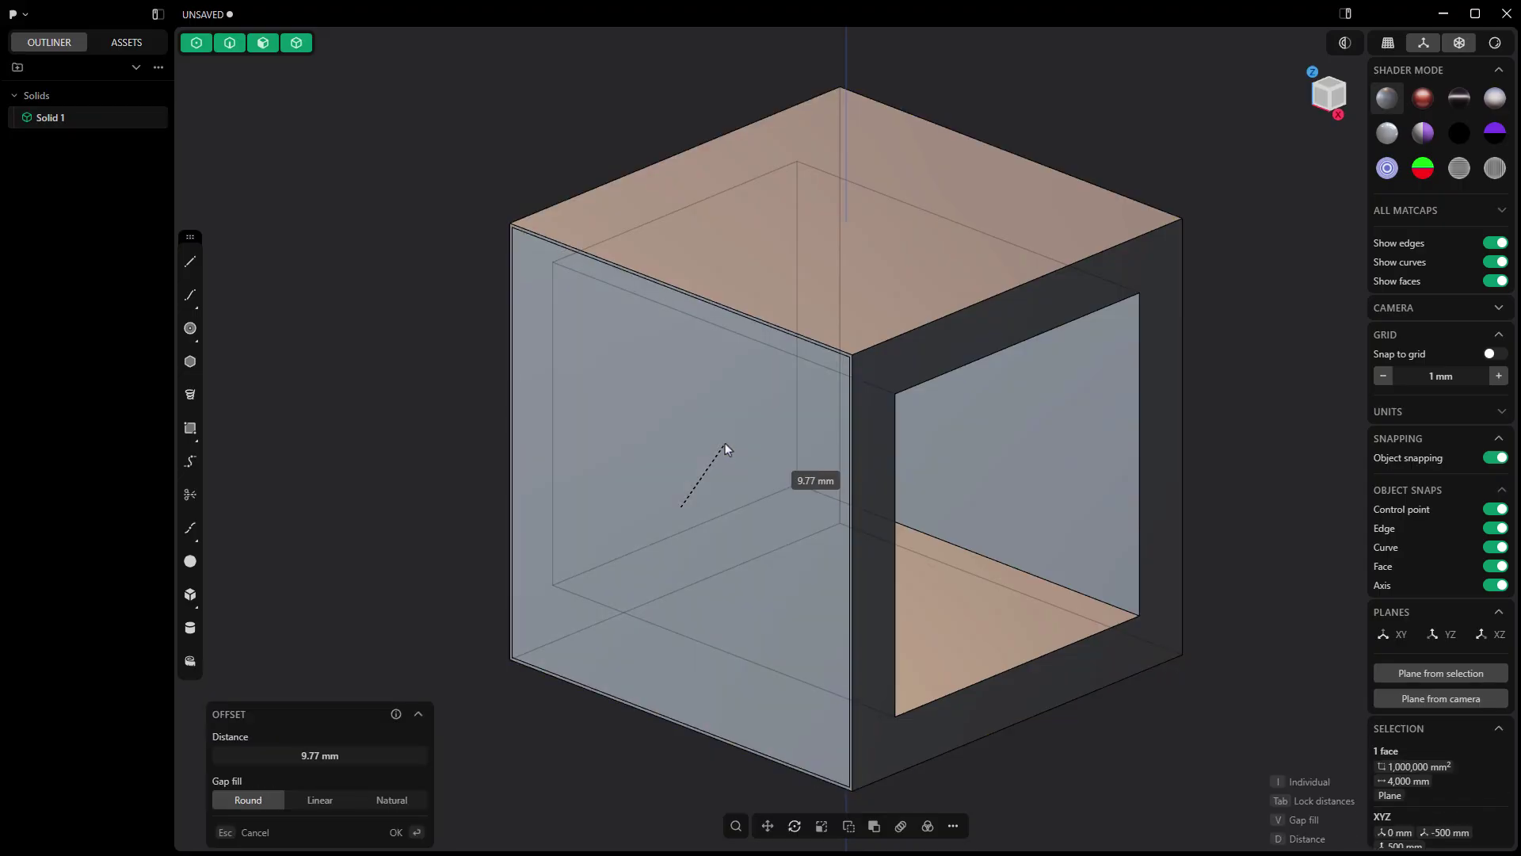
left_click(729, 410)
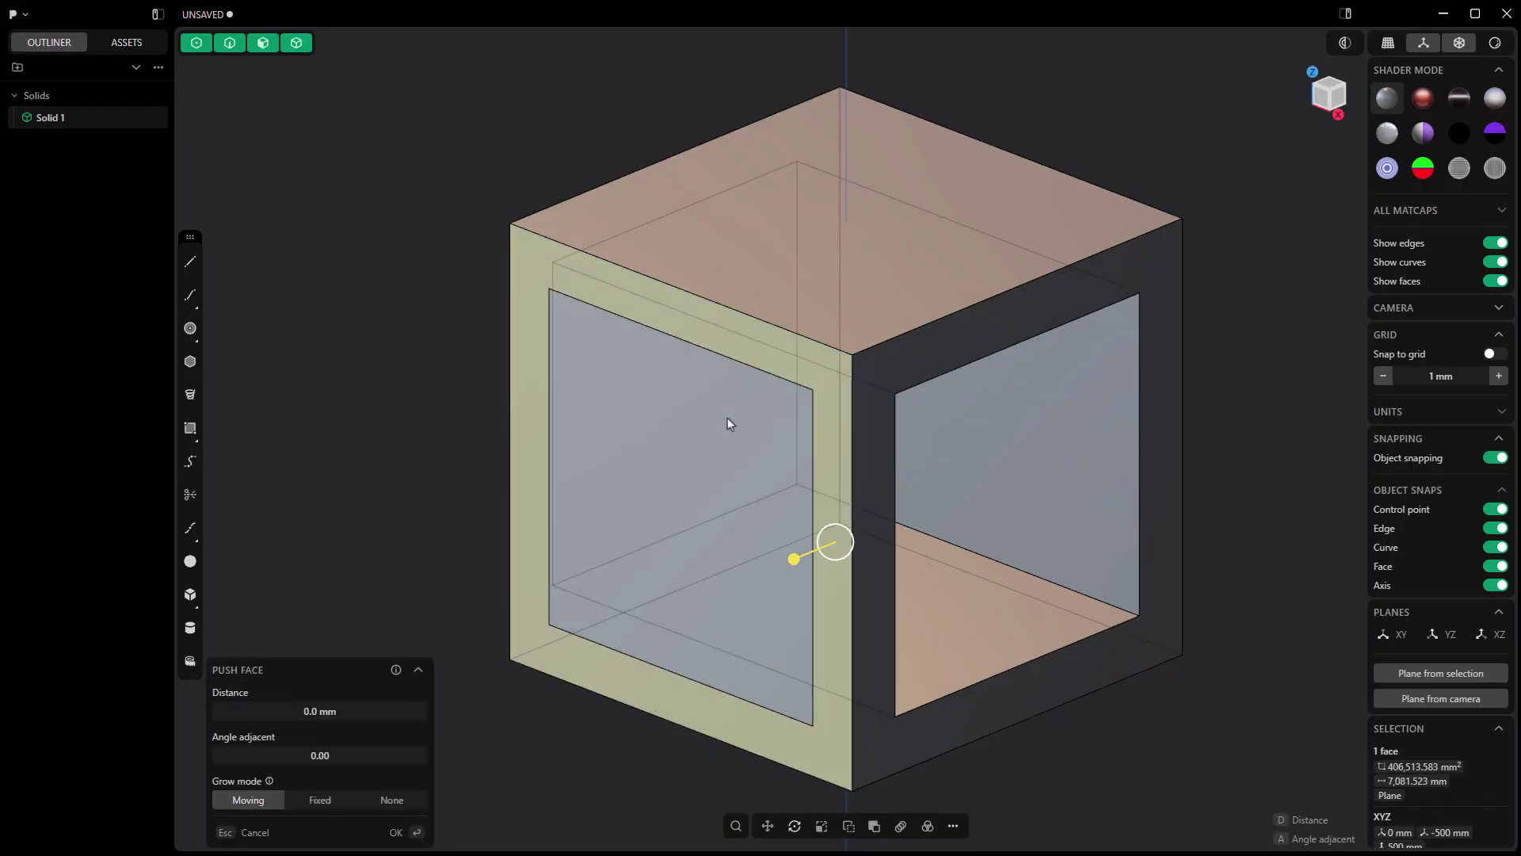
left_click(786, 532)
key("o")
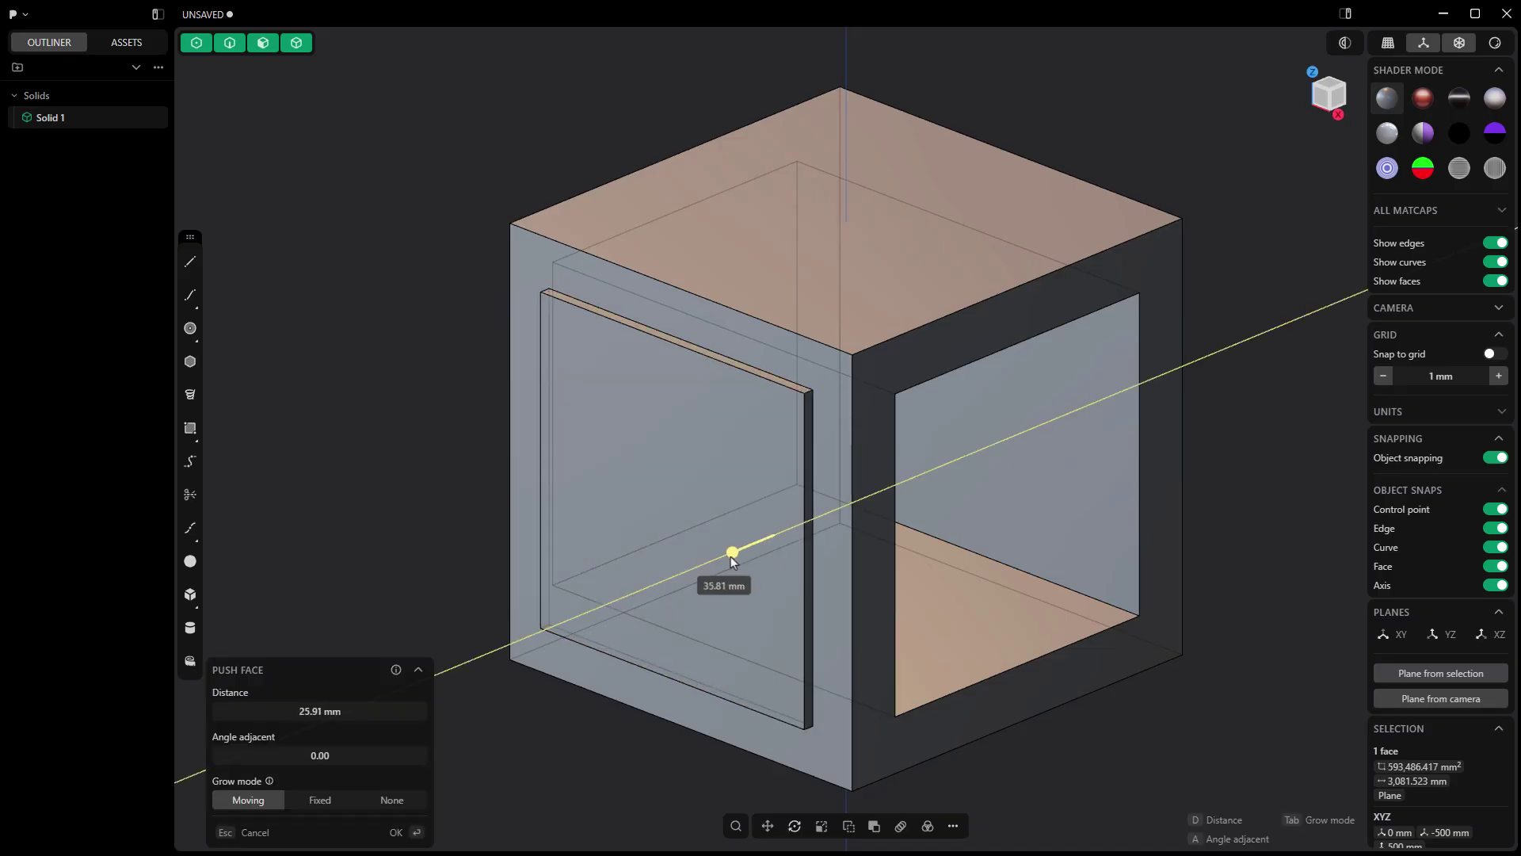
left_click(386, 395)
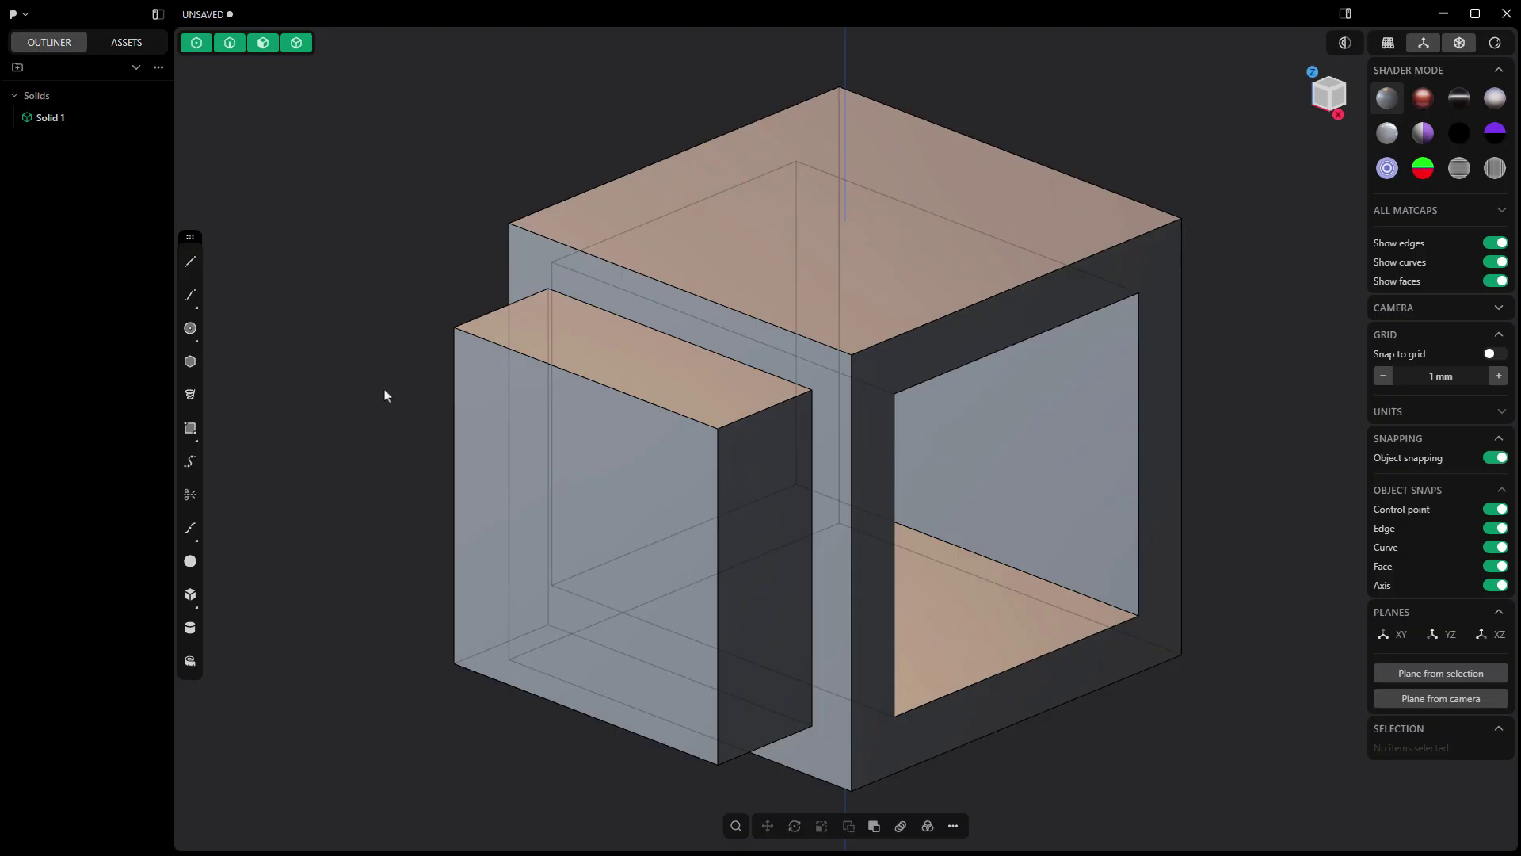
- Cut the cube's top face into four strips with an iso-param cut
left_click(734, 201)
key("ctrl+r")
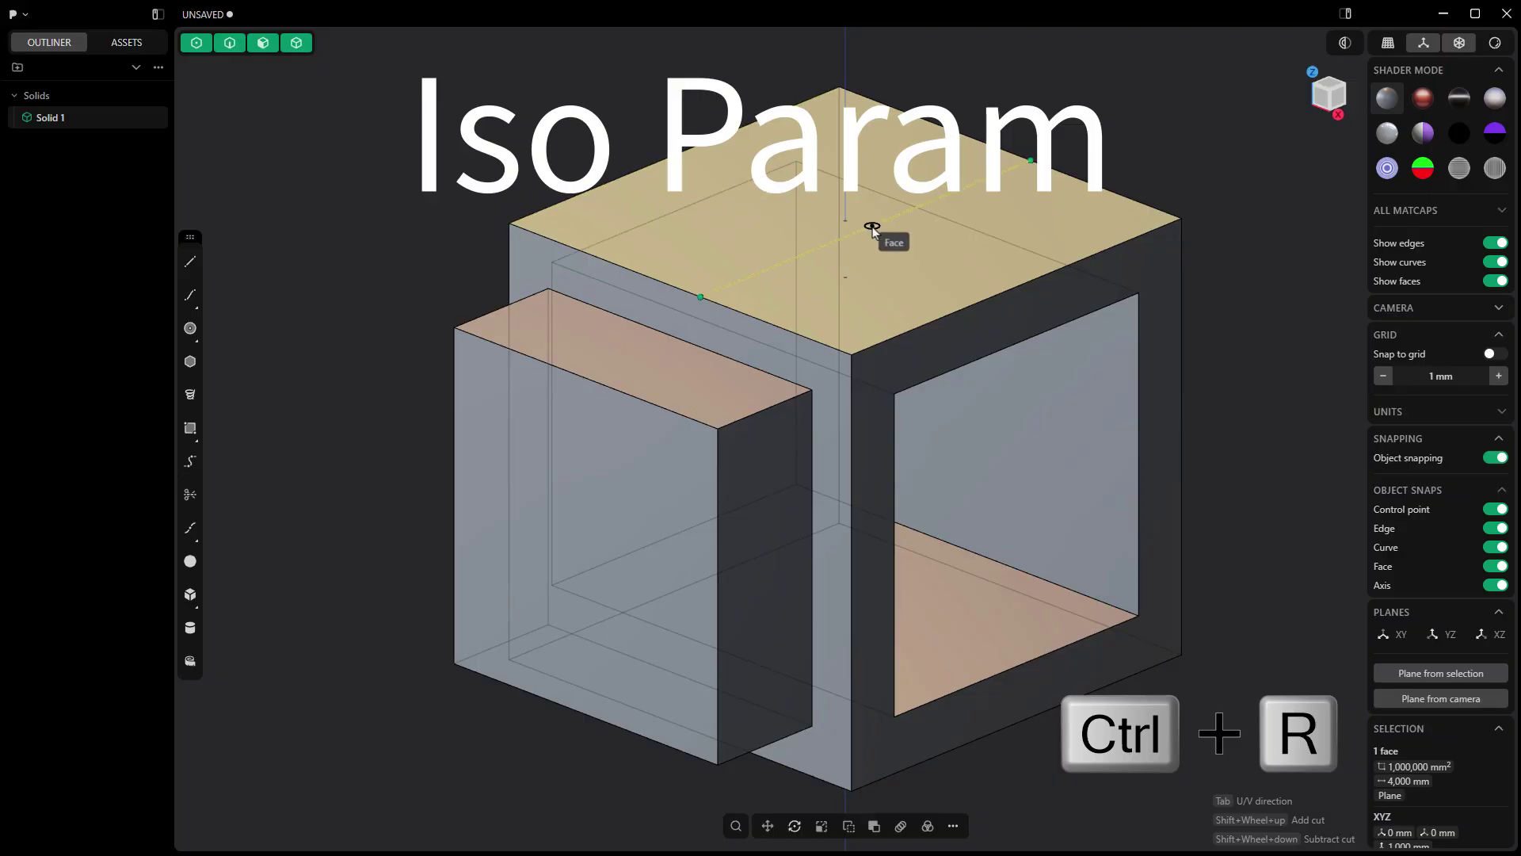
scroll(844, 221, "up", 1)
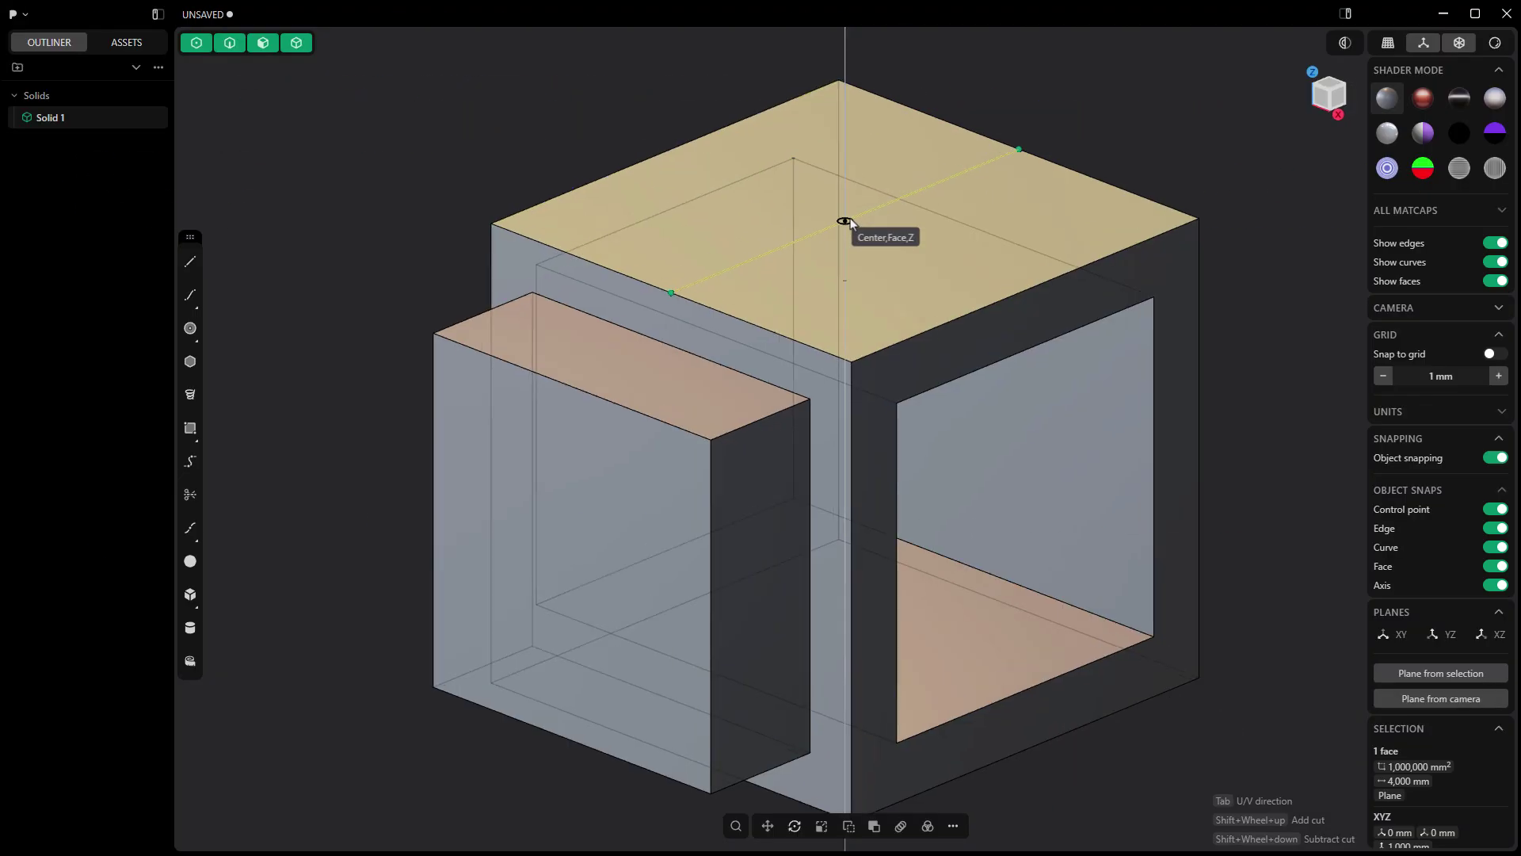
scroll(849, 221, "up", 1, "shift")
left_click(849, 221)
- Push the two middle top strips upward about 282 mm into a raised block
left_click(767, 303)
scroll(767, 303, "down", 2)
left_click(768, 255, "shift")
key("o")
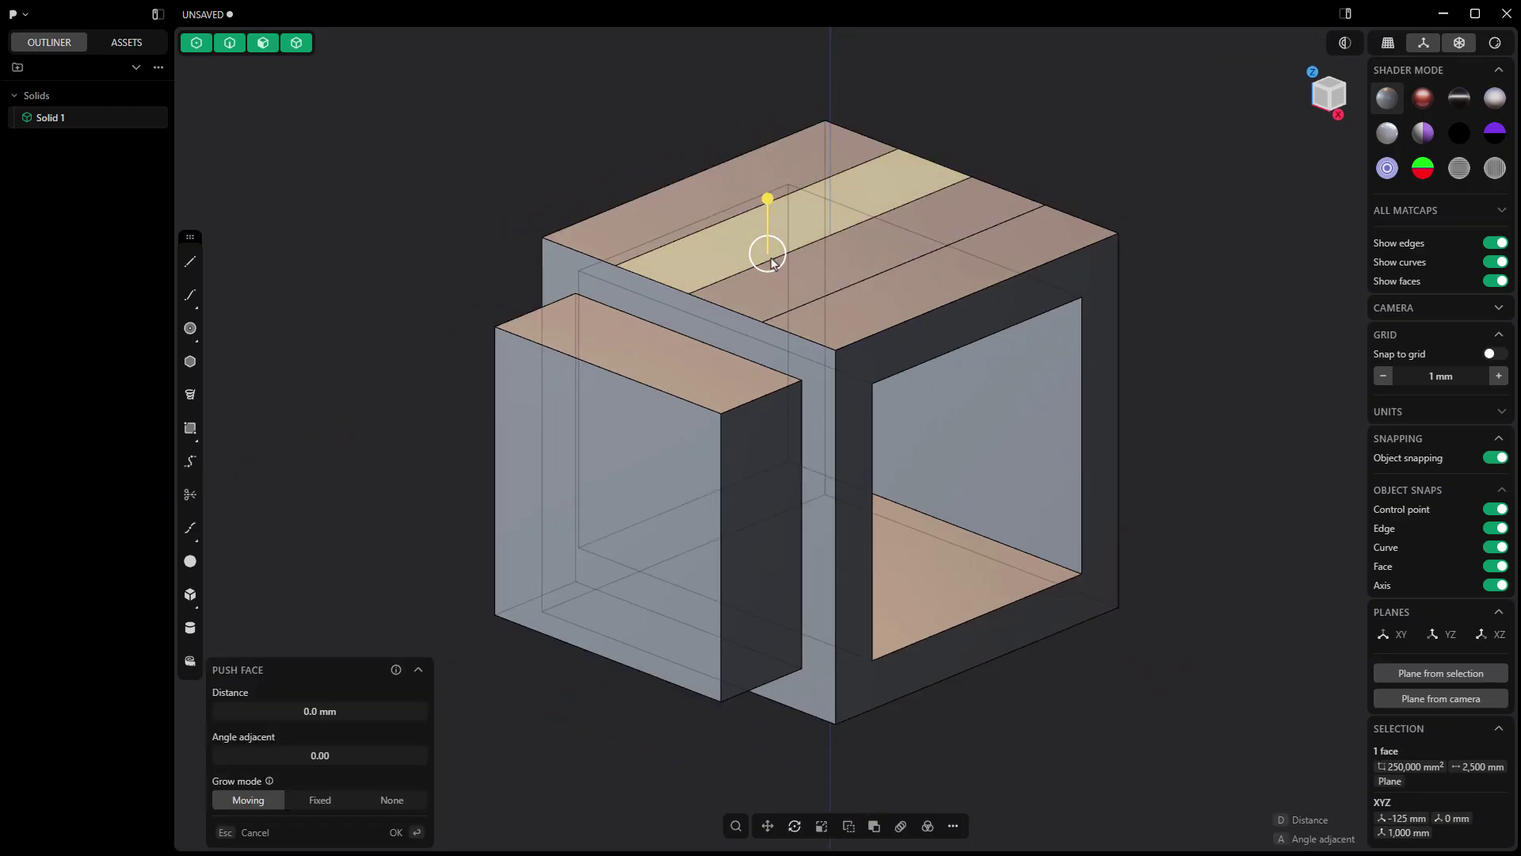
left_click_drag(783, 231, 780, 117)
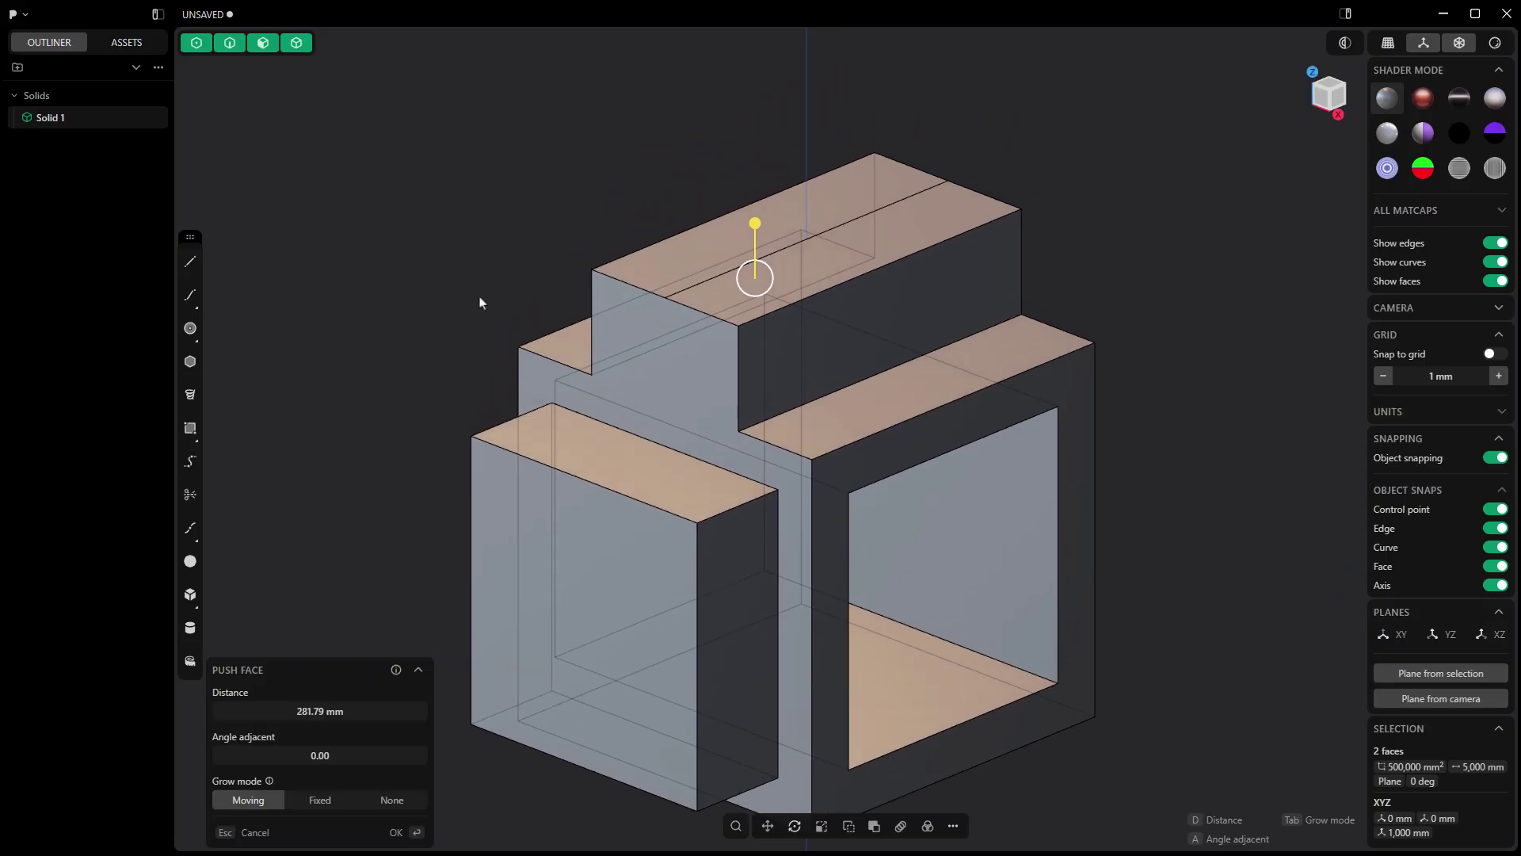
key("Return")
key("Escape")
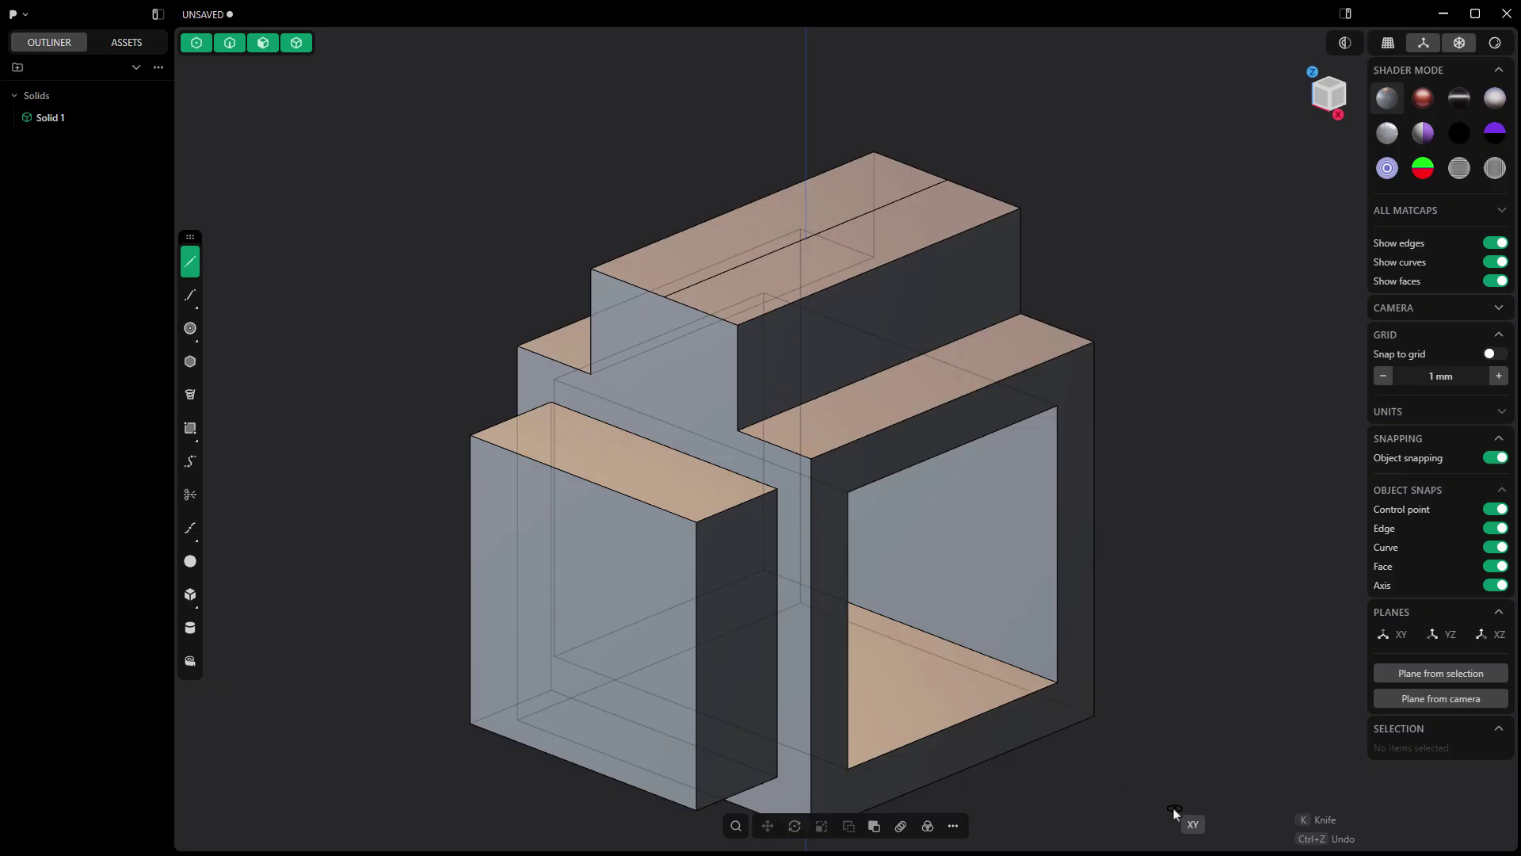
- Draw a horizontal line across the front box's face, dividing it into upper and lower sections
left_click(697, 668)
left_click(470, 580)
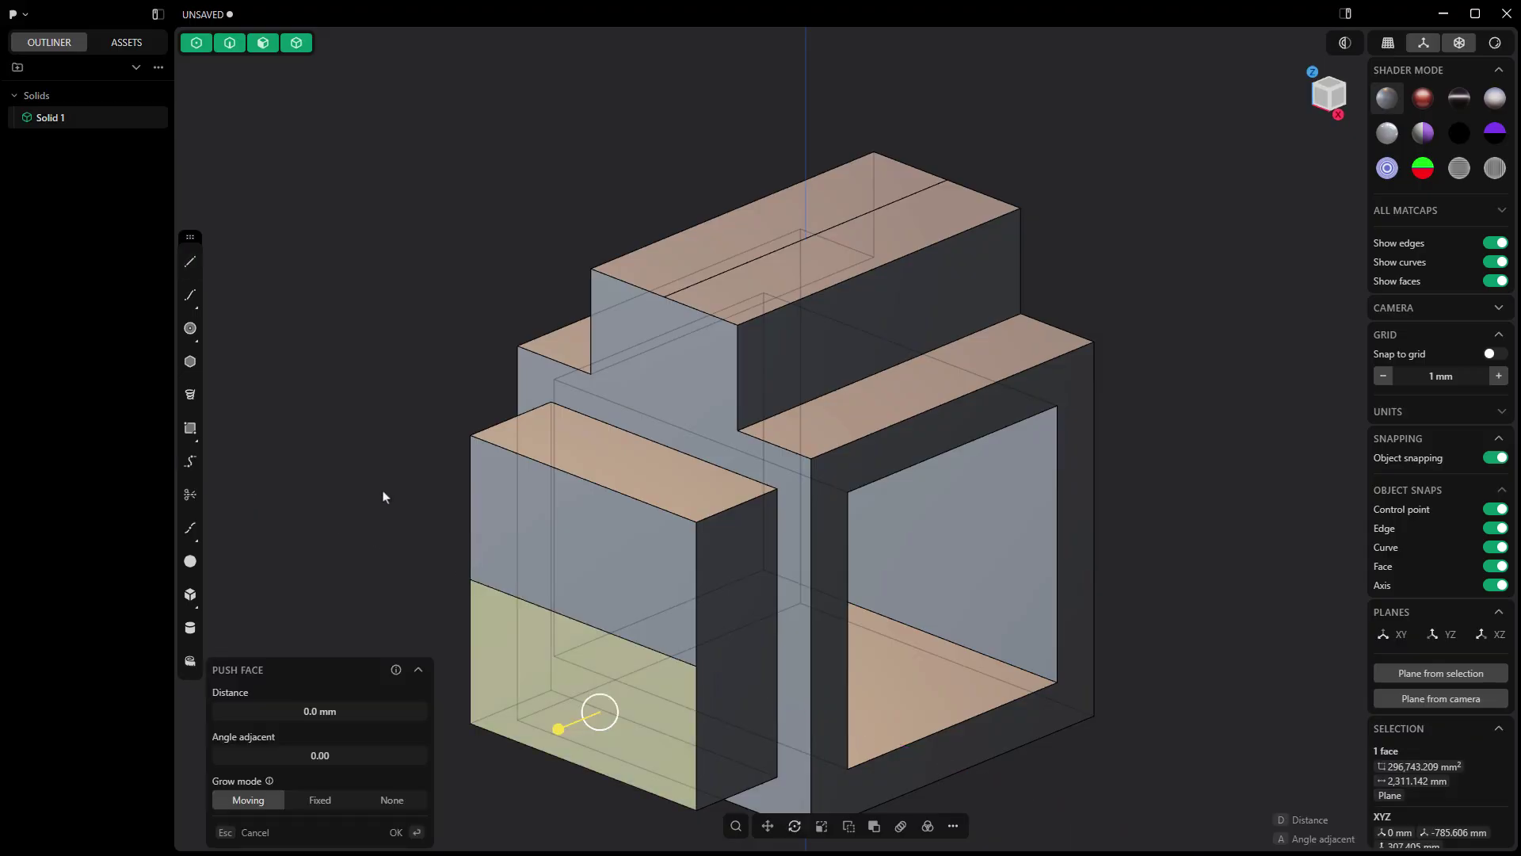
key("Escape")
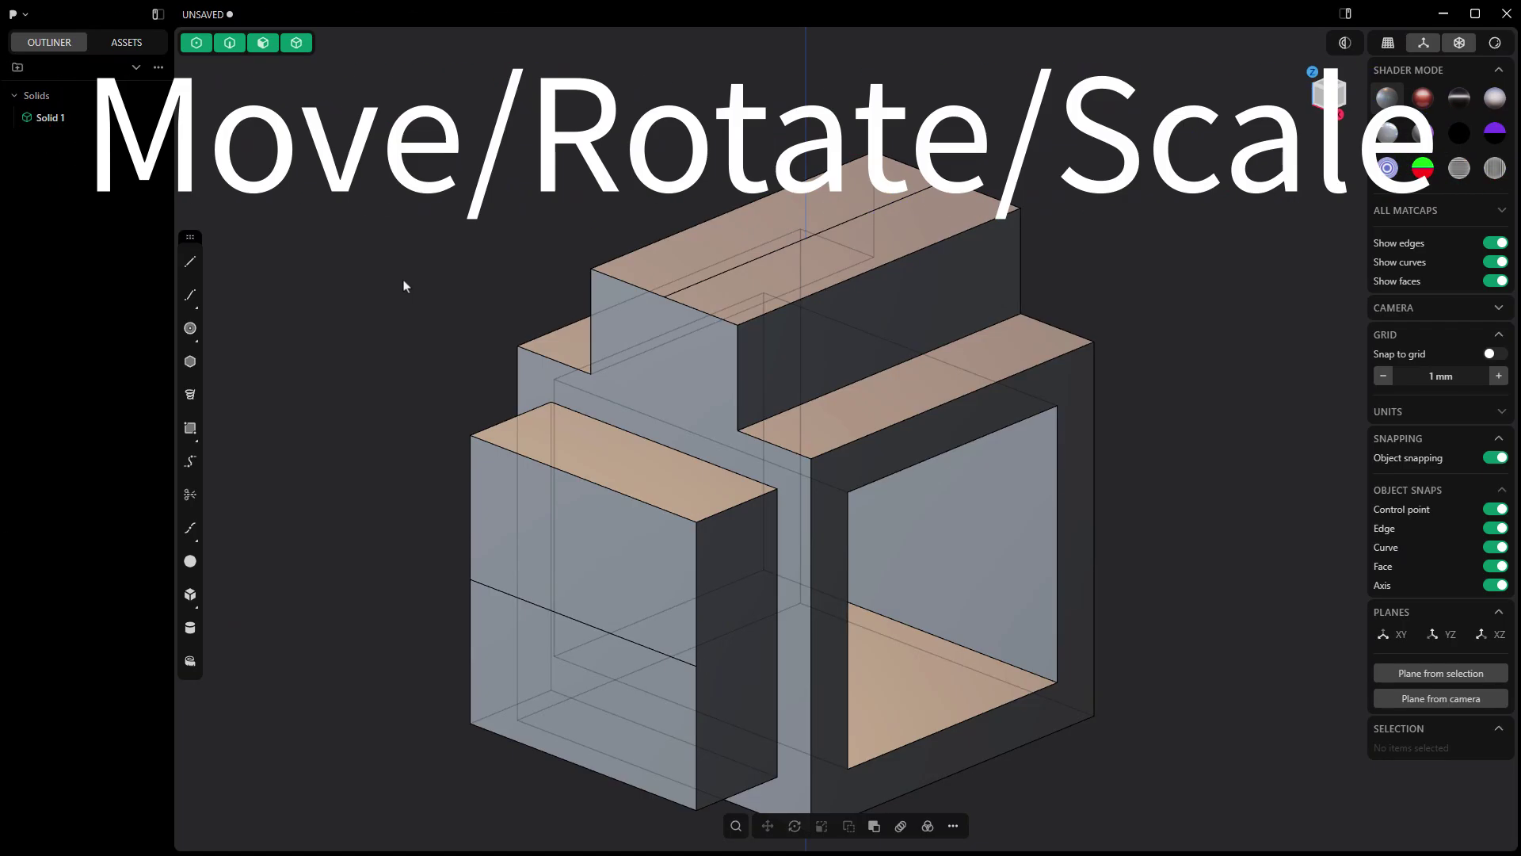
- Move the top block's ridge edge straight up on Z to form a gabled roof
left_click(573, 346)
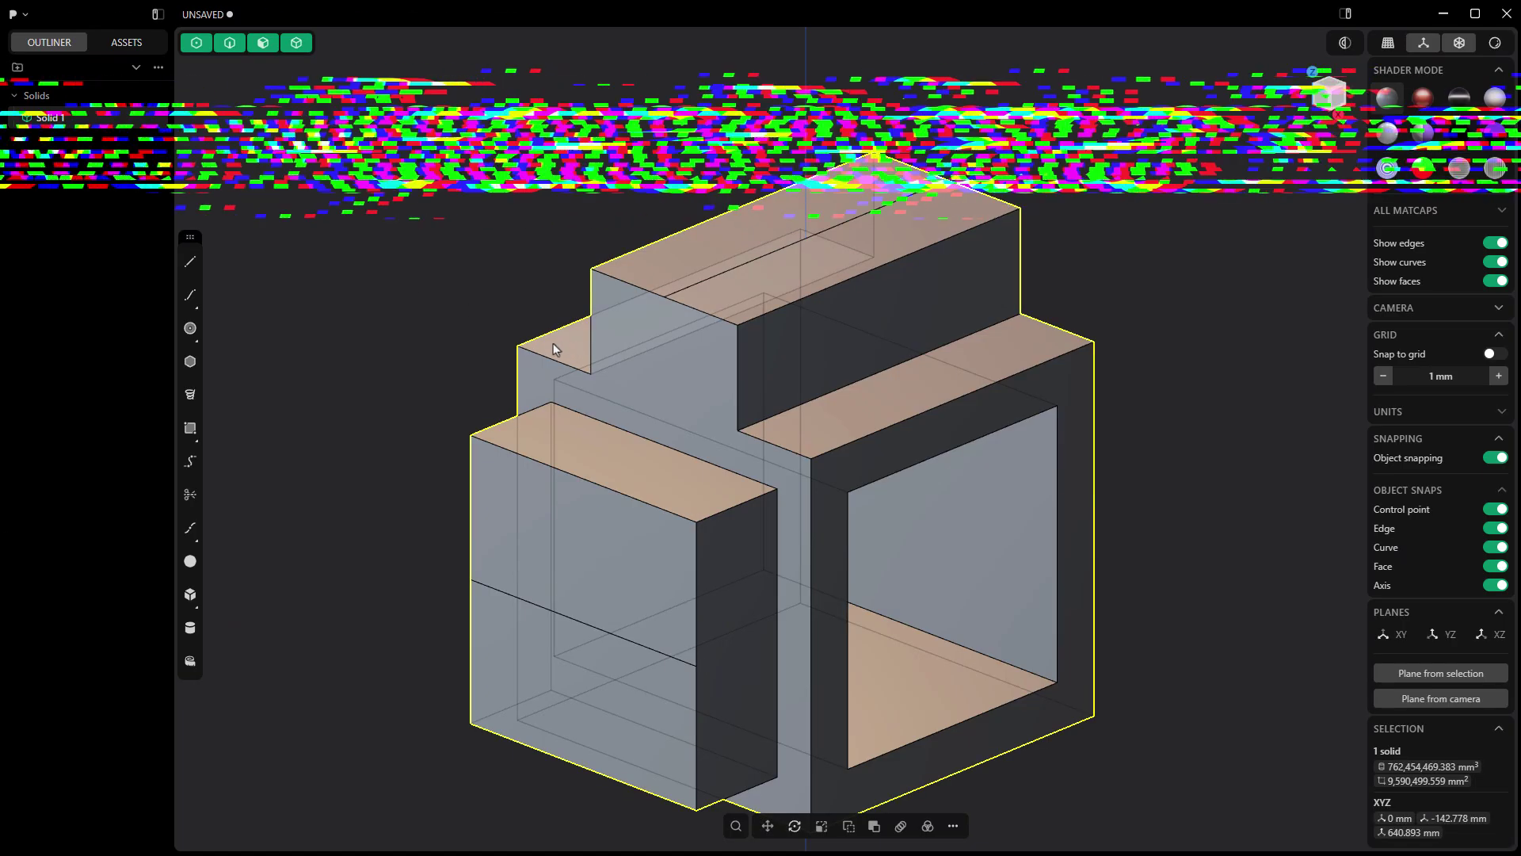
key("g")
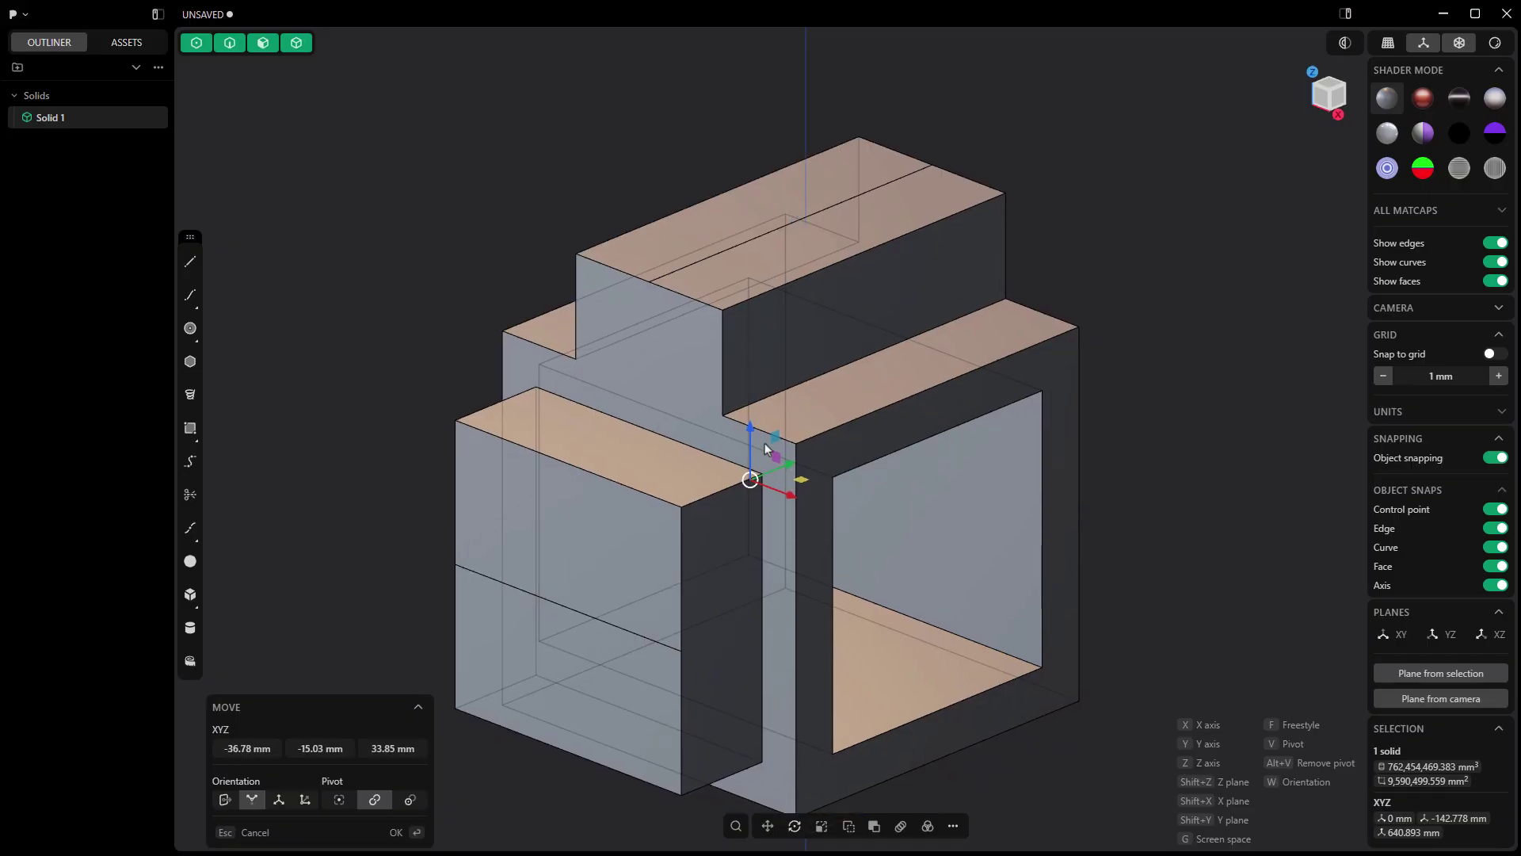
left_click(783, 450)
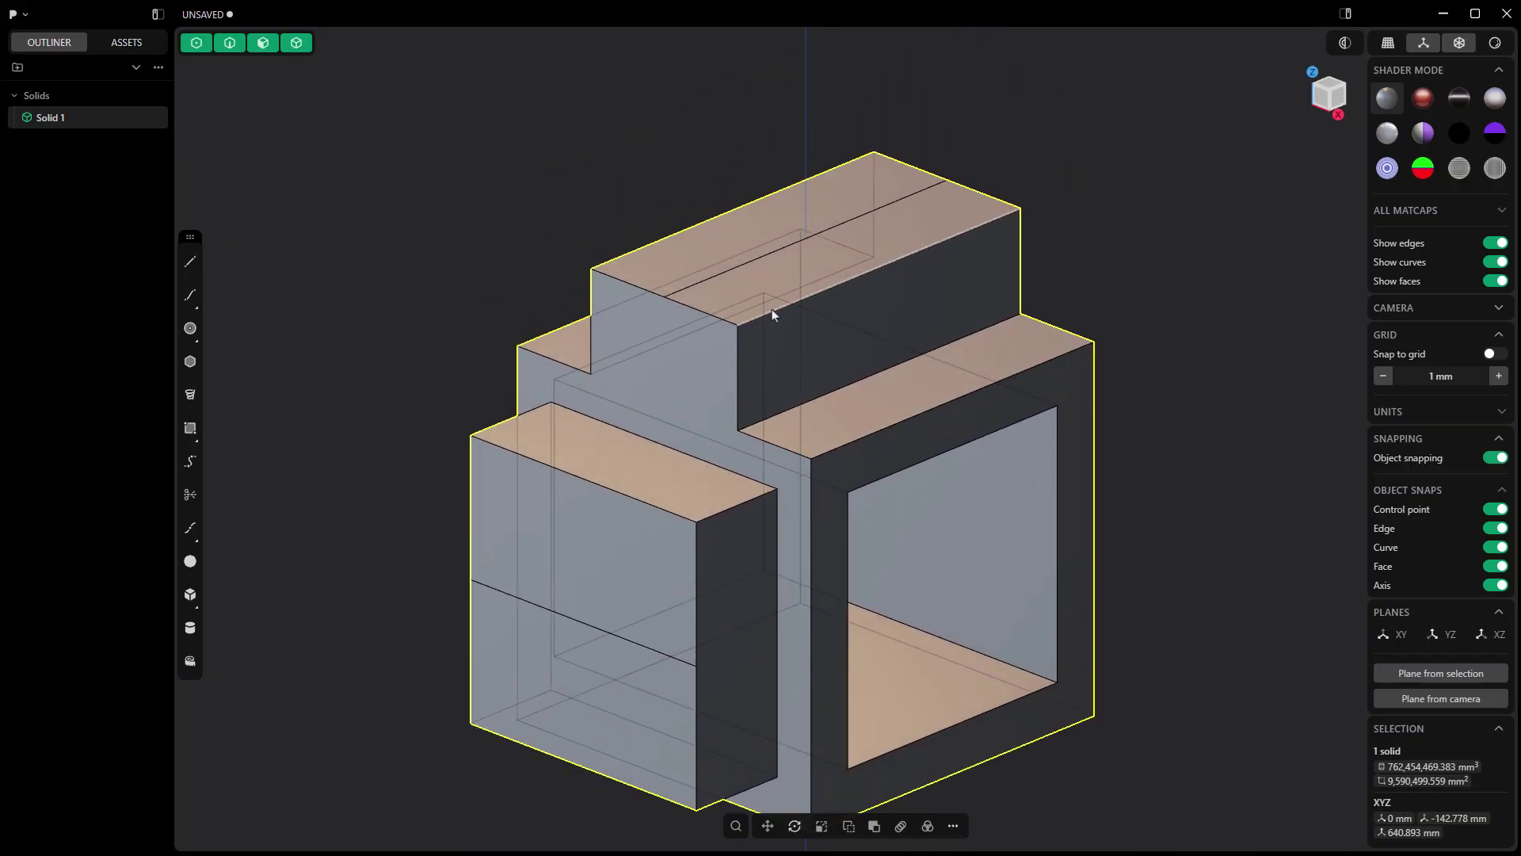
left_click(728, 271)
key("f")
key("g")
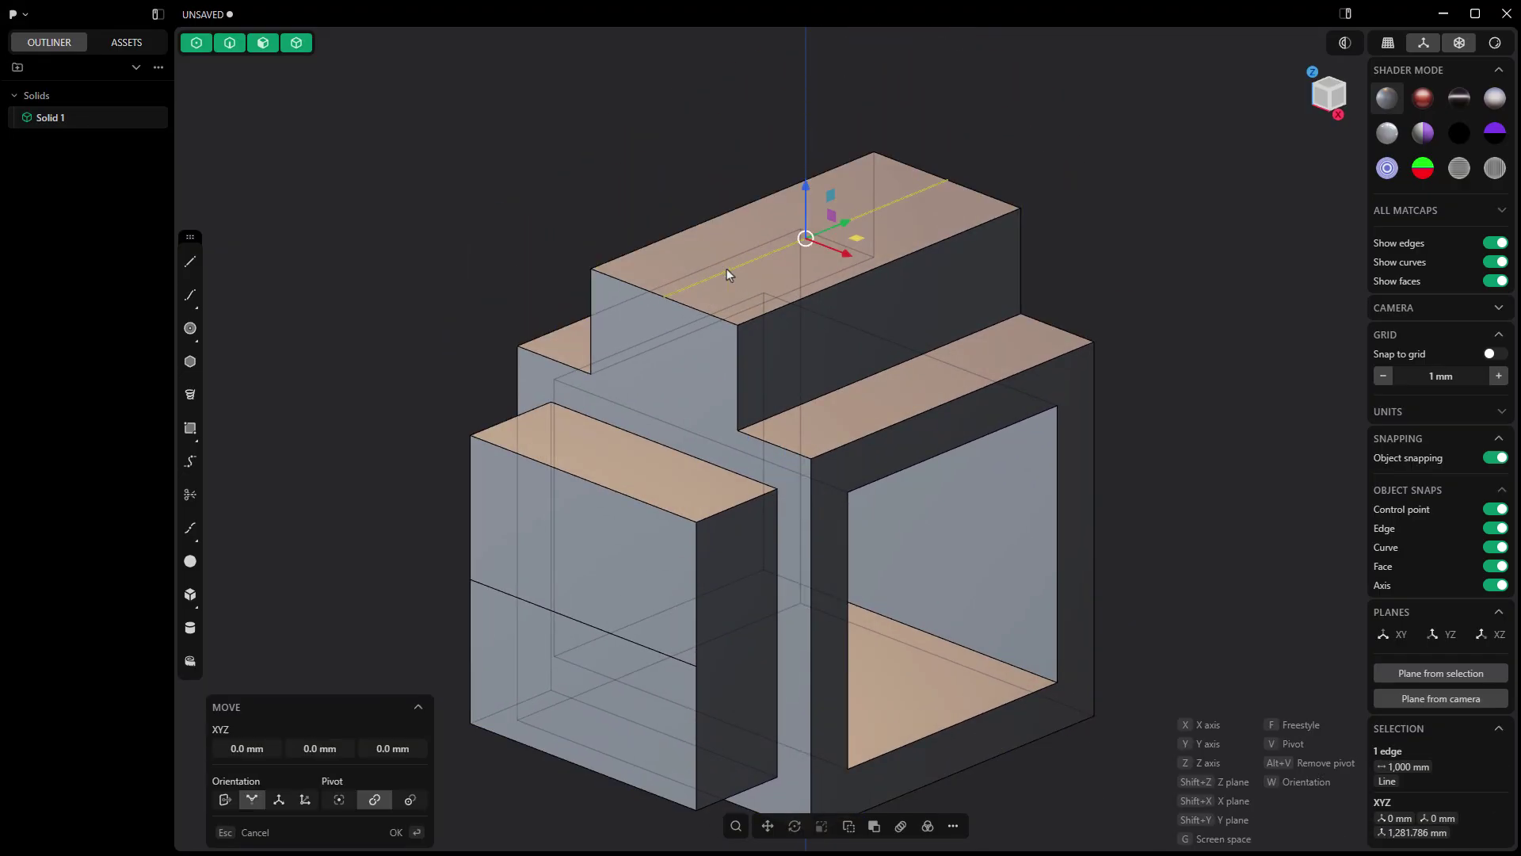
key("z")
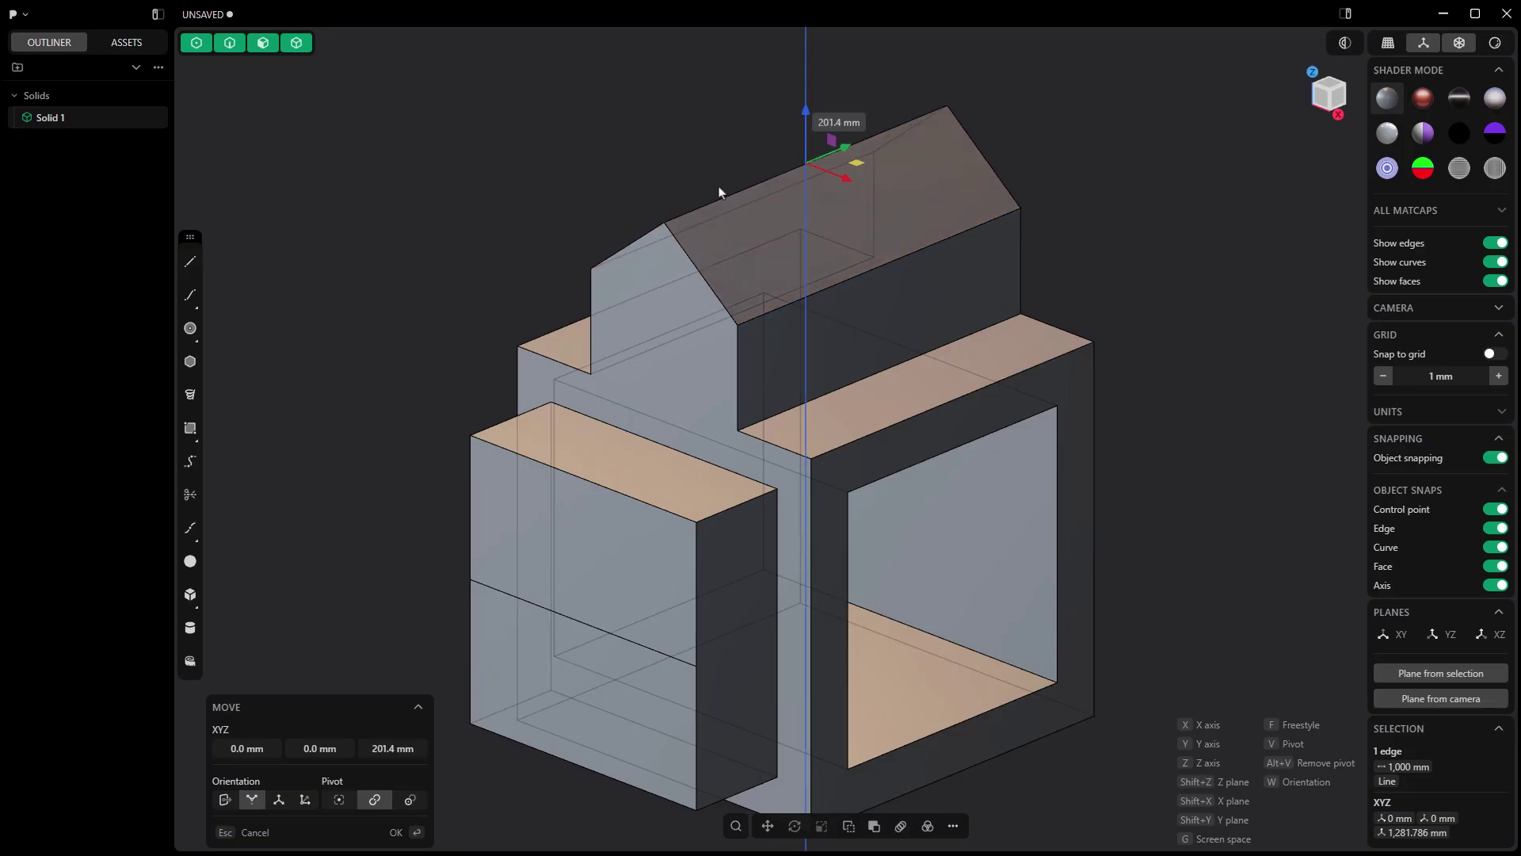
left_click(720, 162)
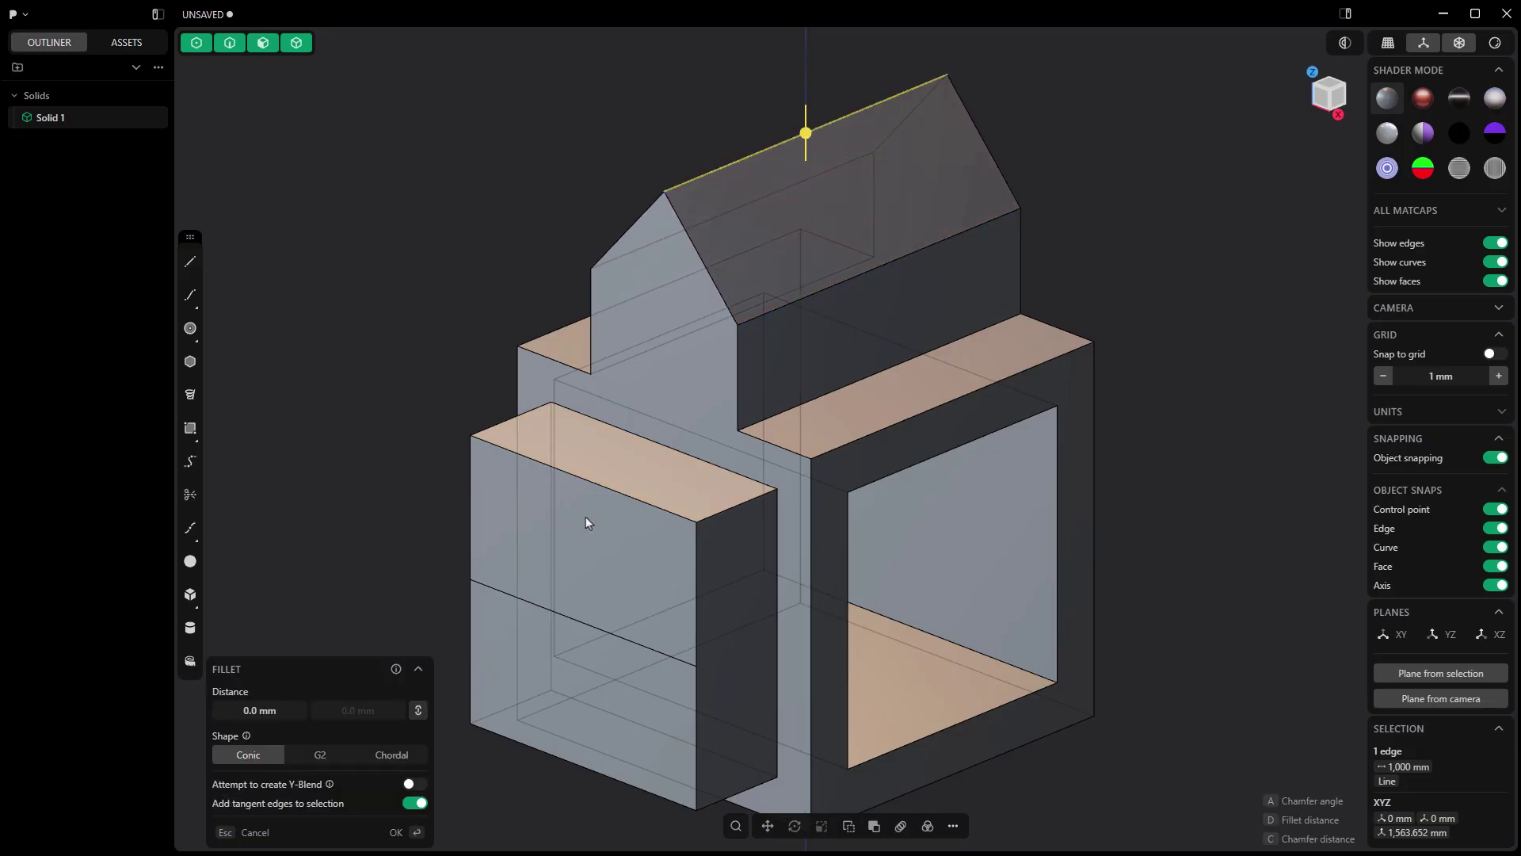
- Pull the front box's middle split edge outward into a pointed ridge
left_click(574, 616)
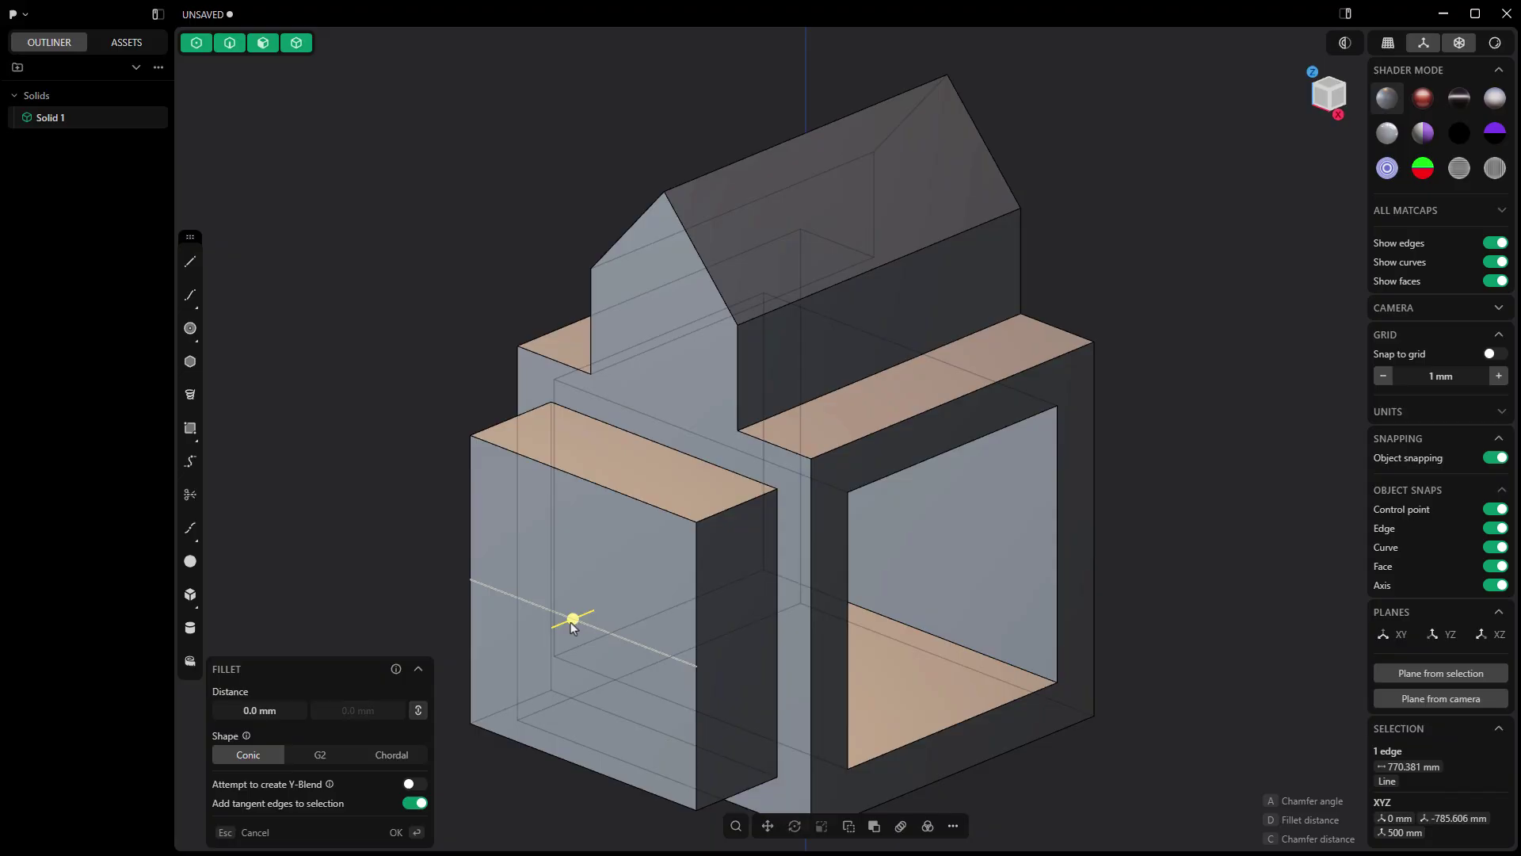
key("g")
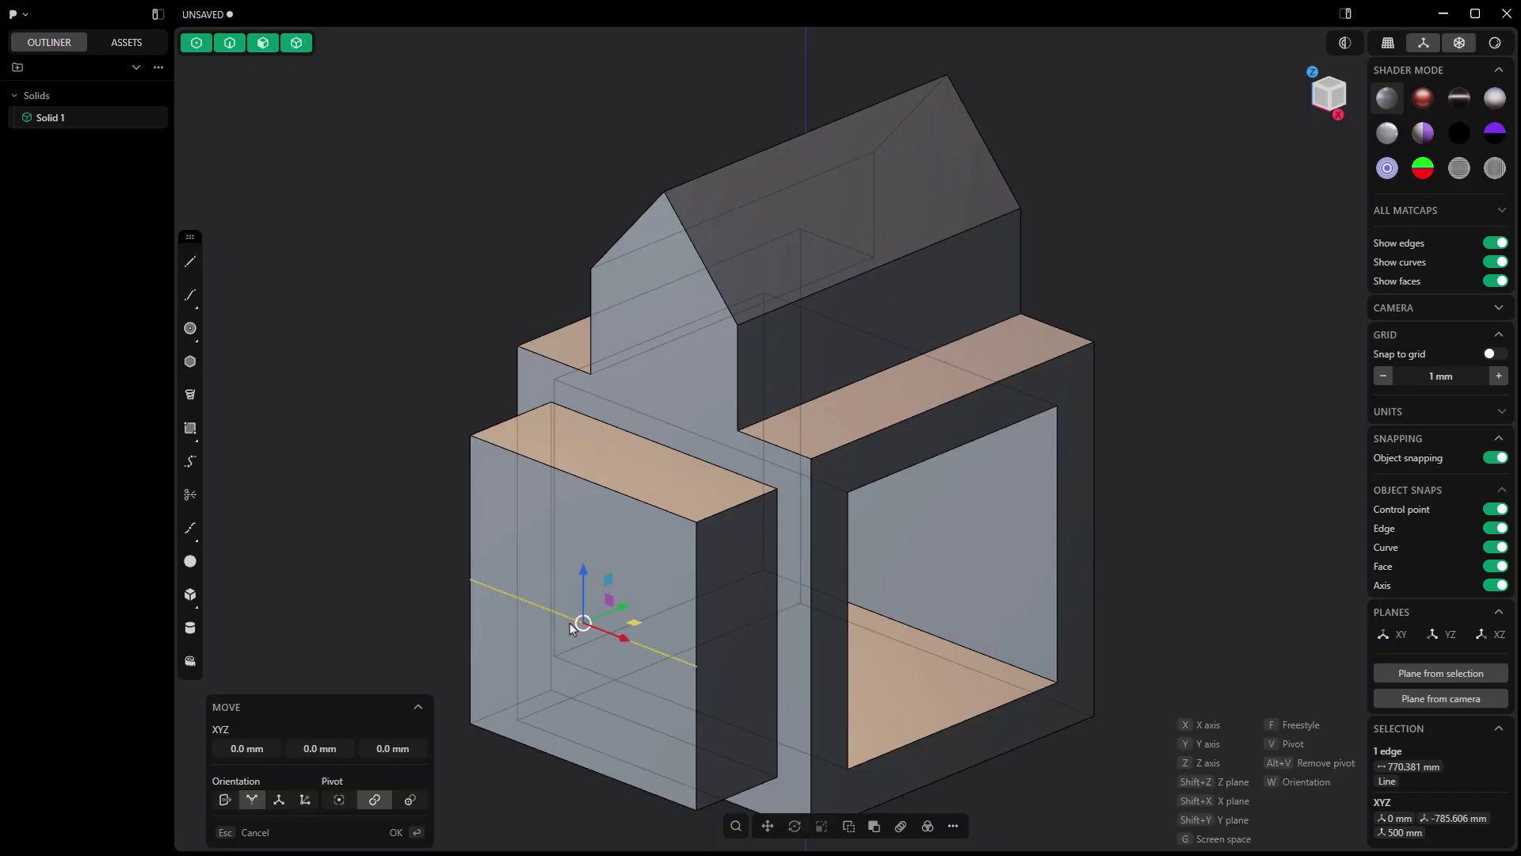
left_click_drag(571, 626, 496, 664)
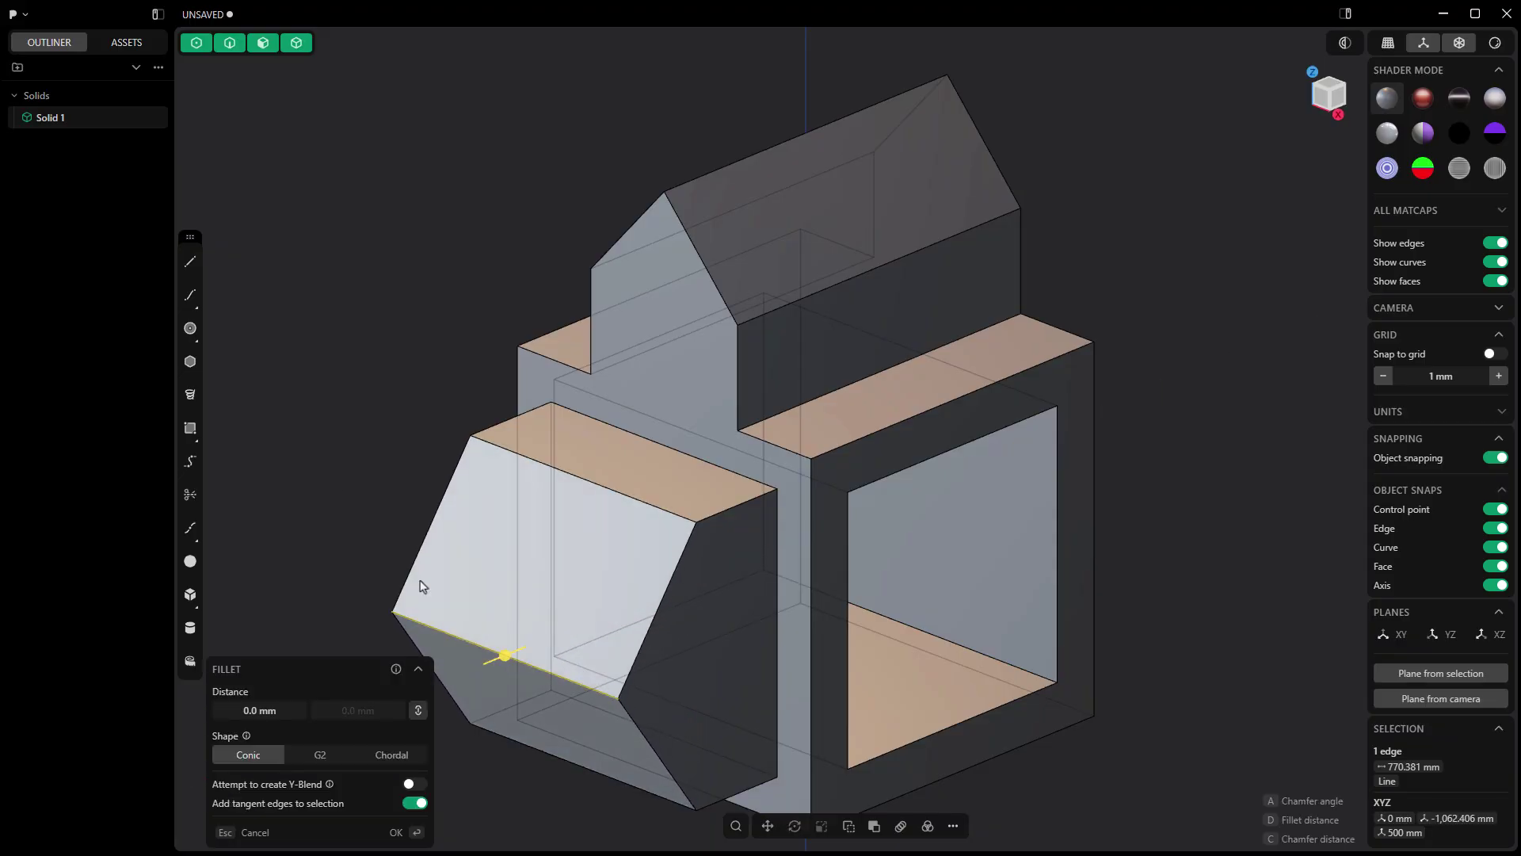
left_click(345, 484)
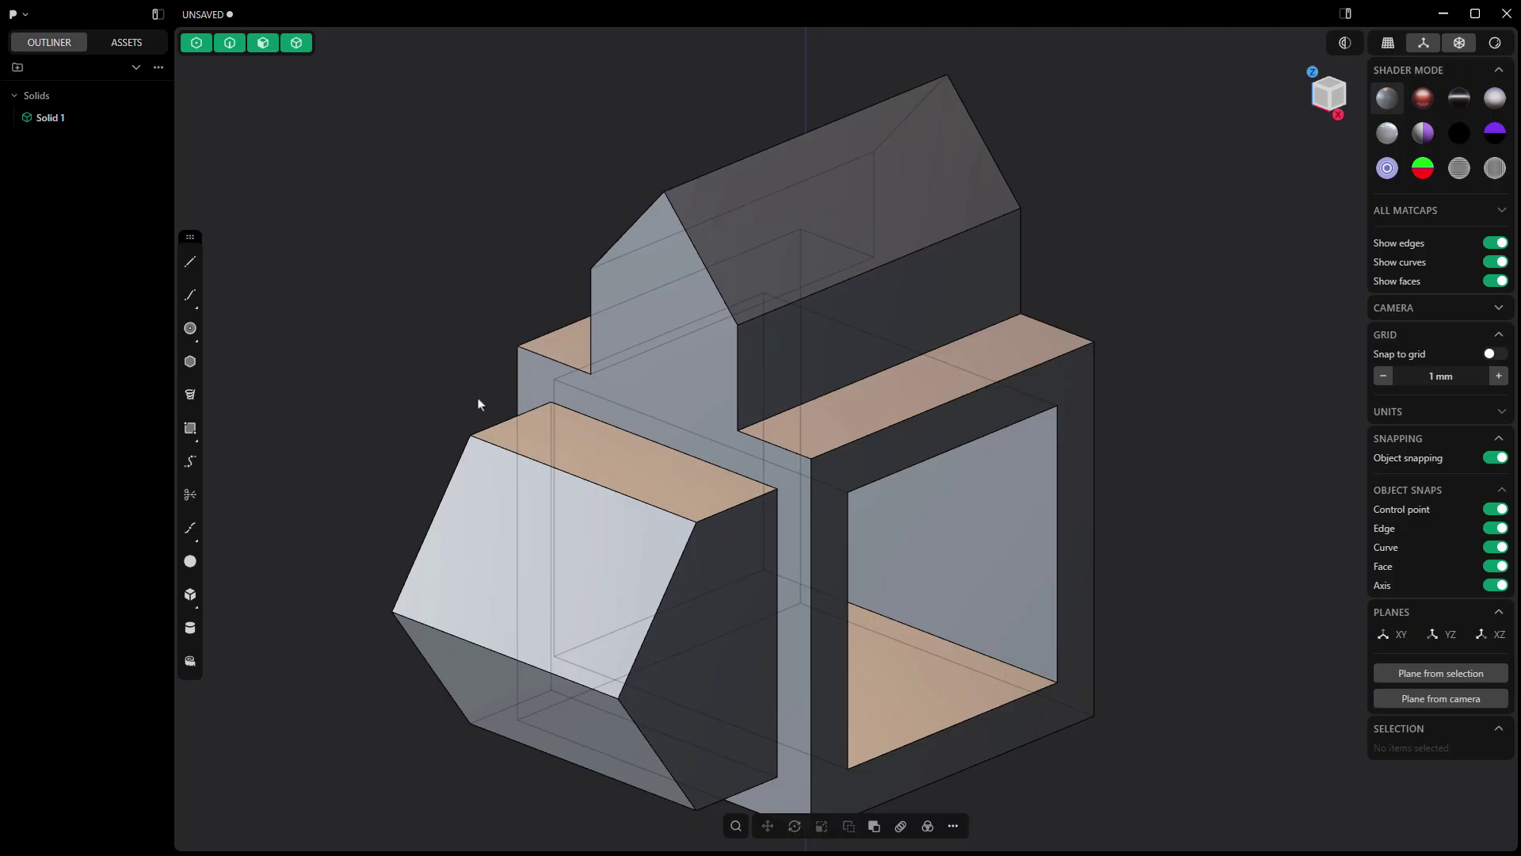
- Select both roof slope faces for a Push Face operation
left_click(723, 167)
key("f")
key("Escape")
scroll(664, 286, "down", 3)
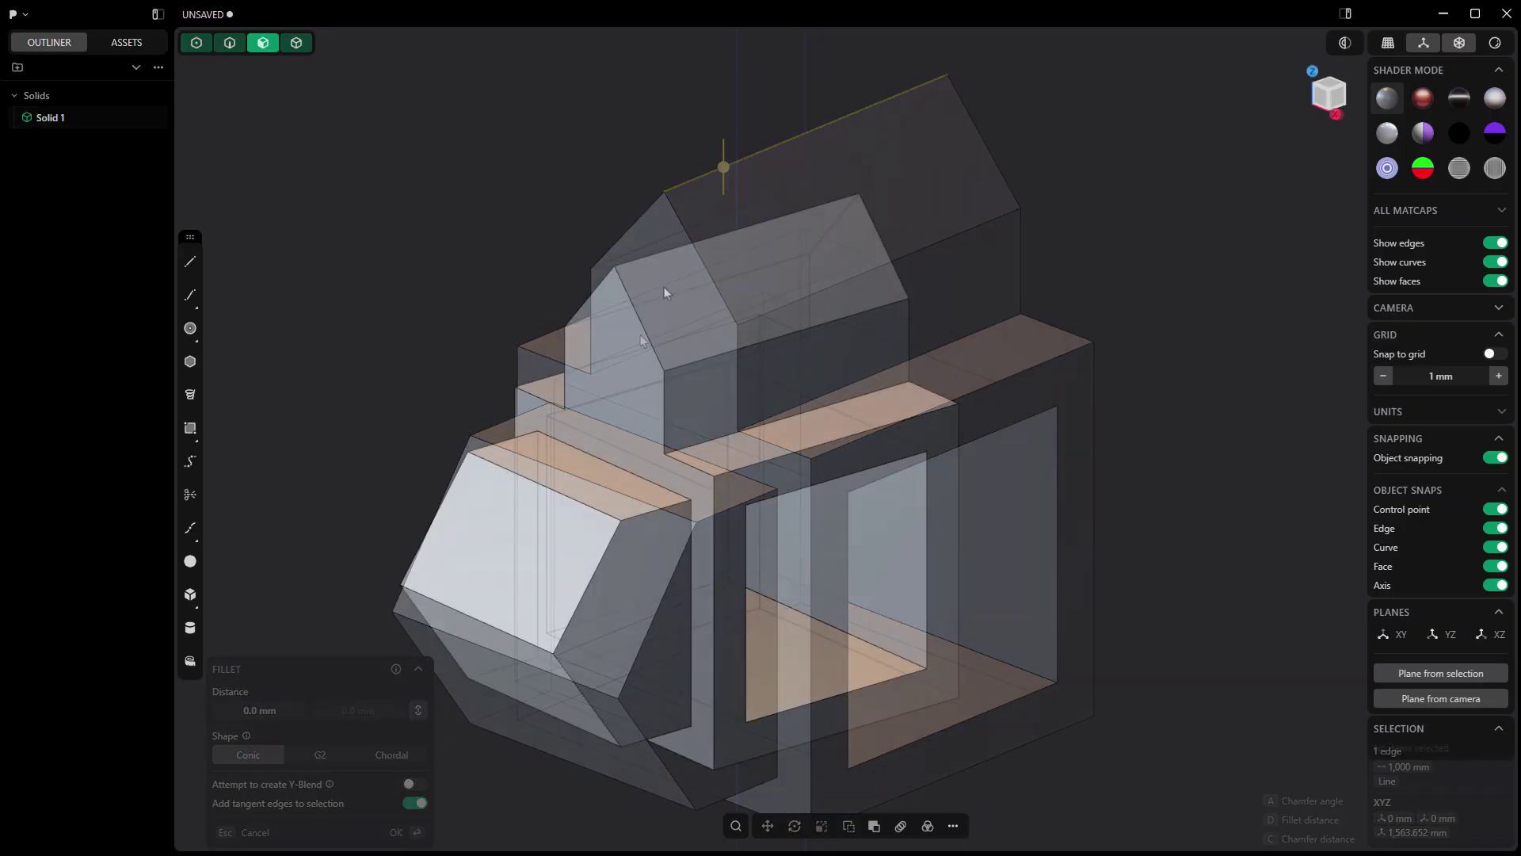
key("3")
left_click(673, 285)
key("p")
middle_click_drag(630, 293, 571, 248)
left_click(571, 248, "shift")
middle_click_drag(645, 408, 570, 330)
- Rotate the two roof slopes about 17.4° and confirm
key("r")
left_click_drag(766, 242, 783, 239)
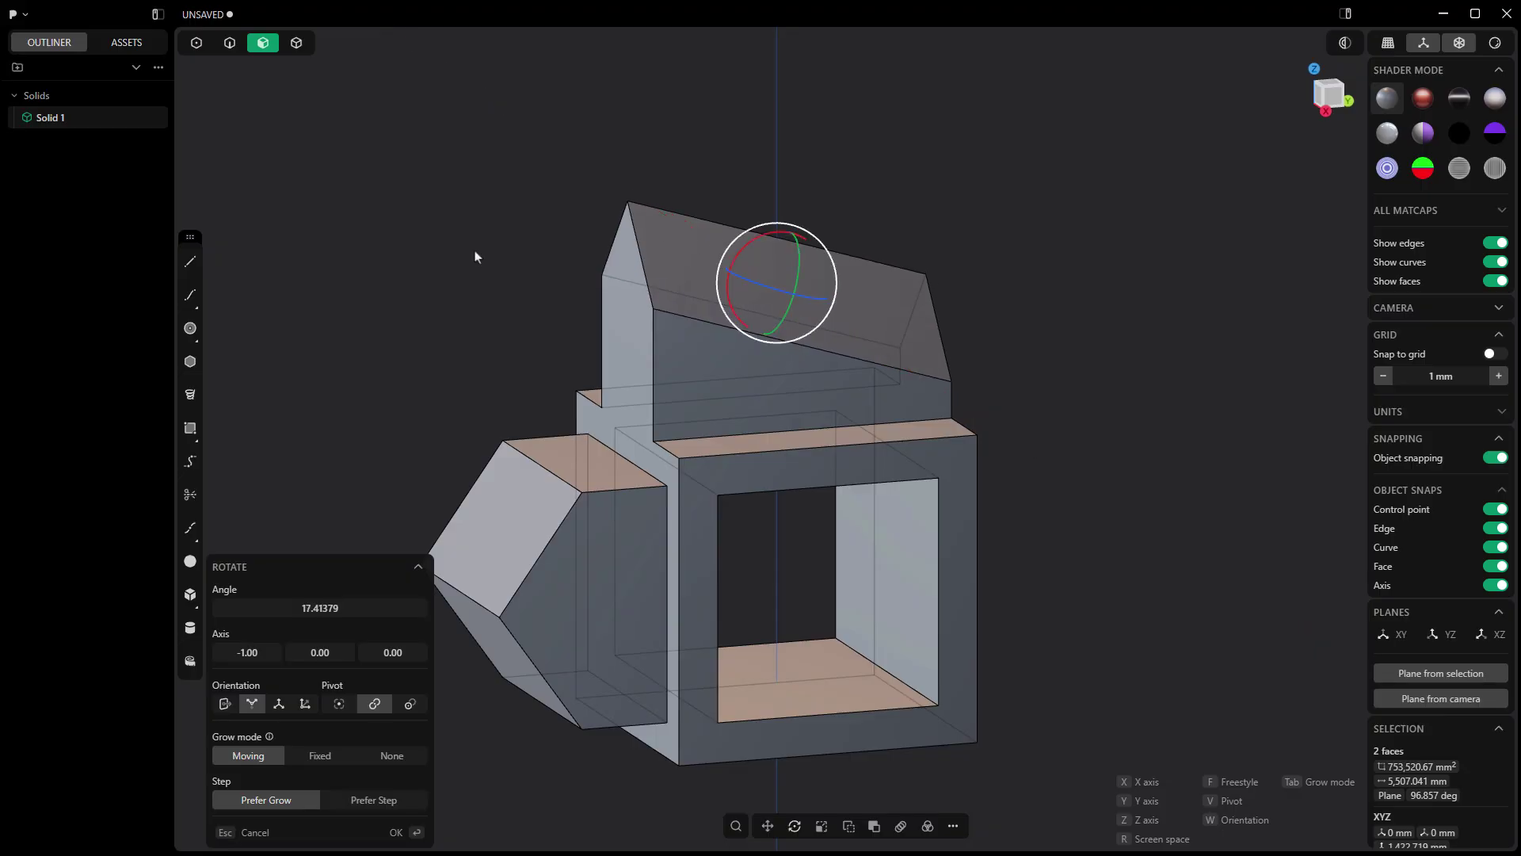
key("q")
middle_click_drag(475, 254, 890, 445)
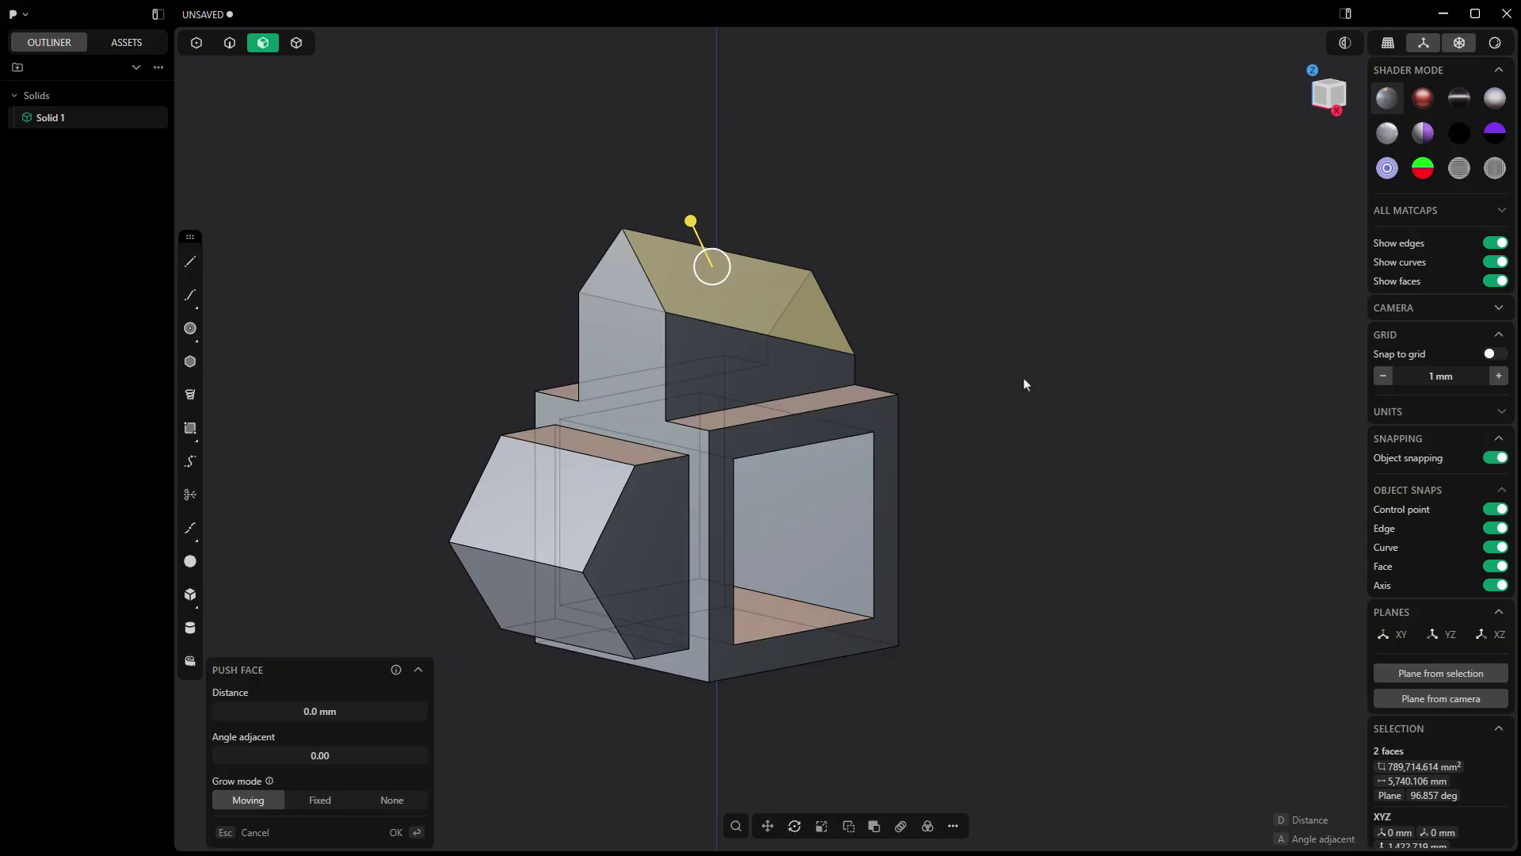
key("Escape")
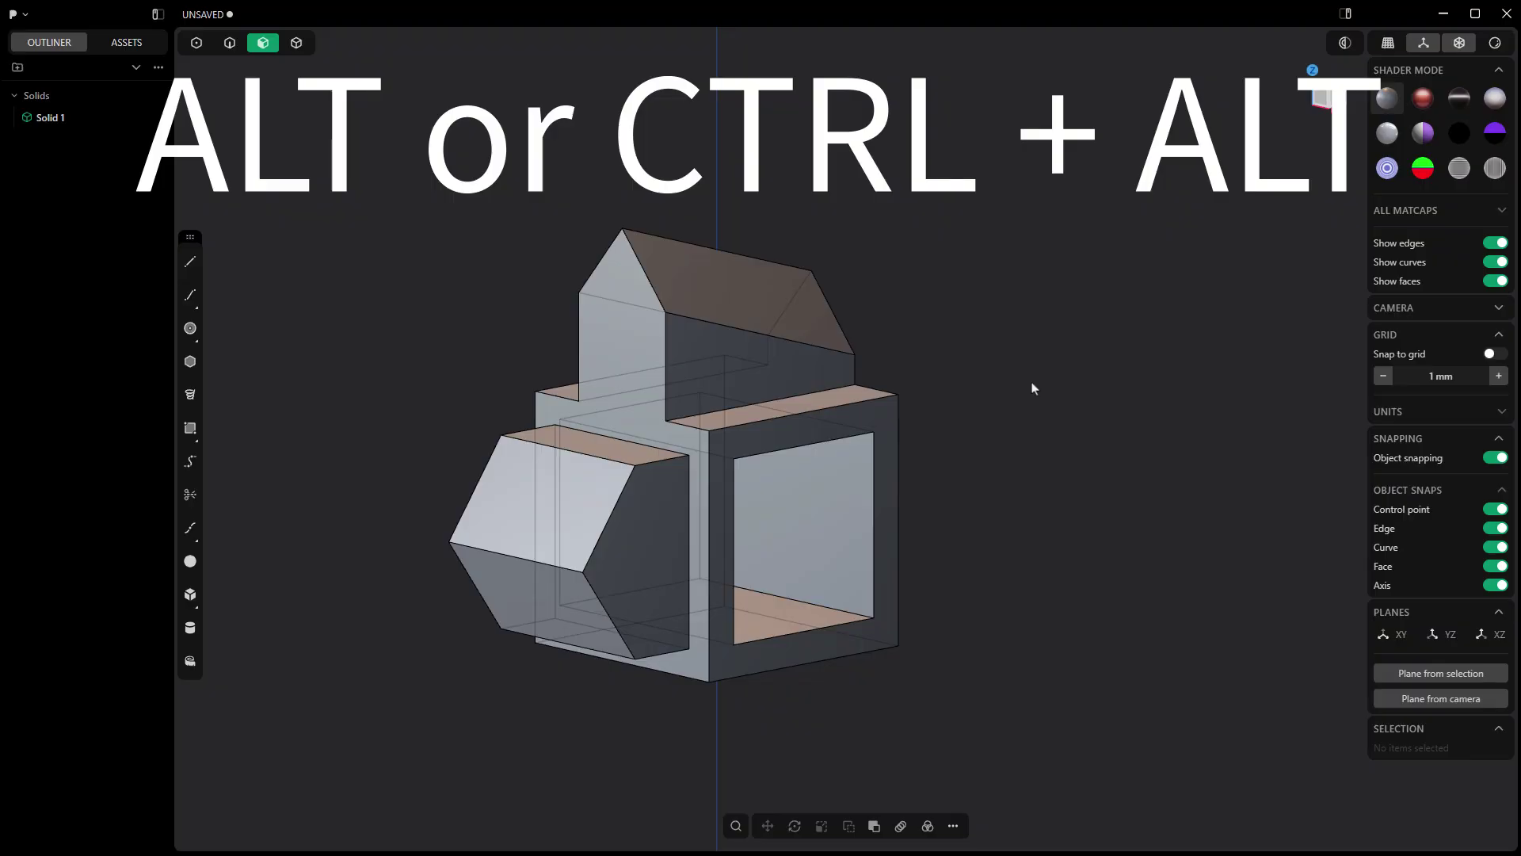
- Try fillets on the roof ridge and angled-block edges, then cancel them
key("2")
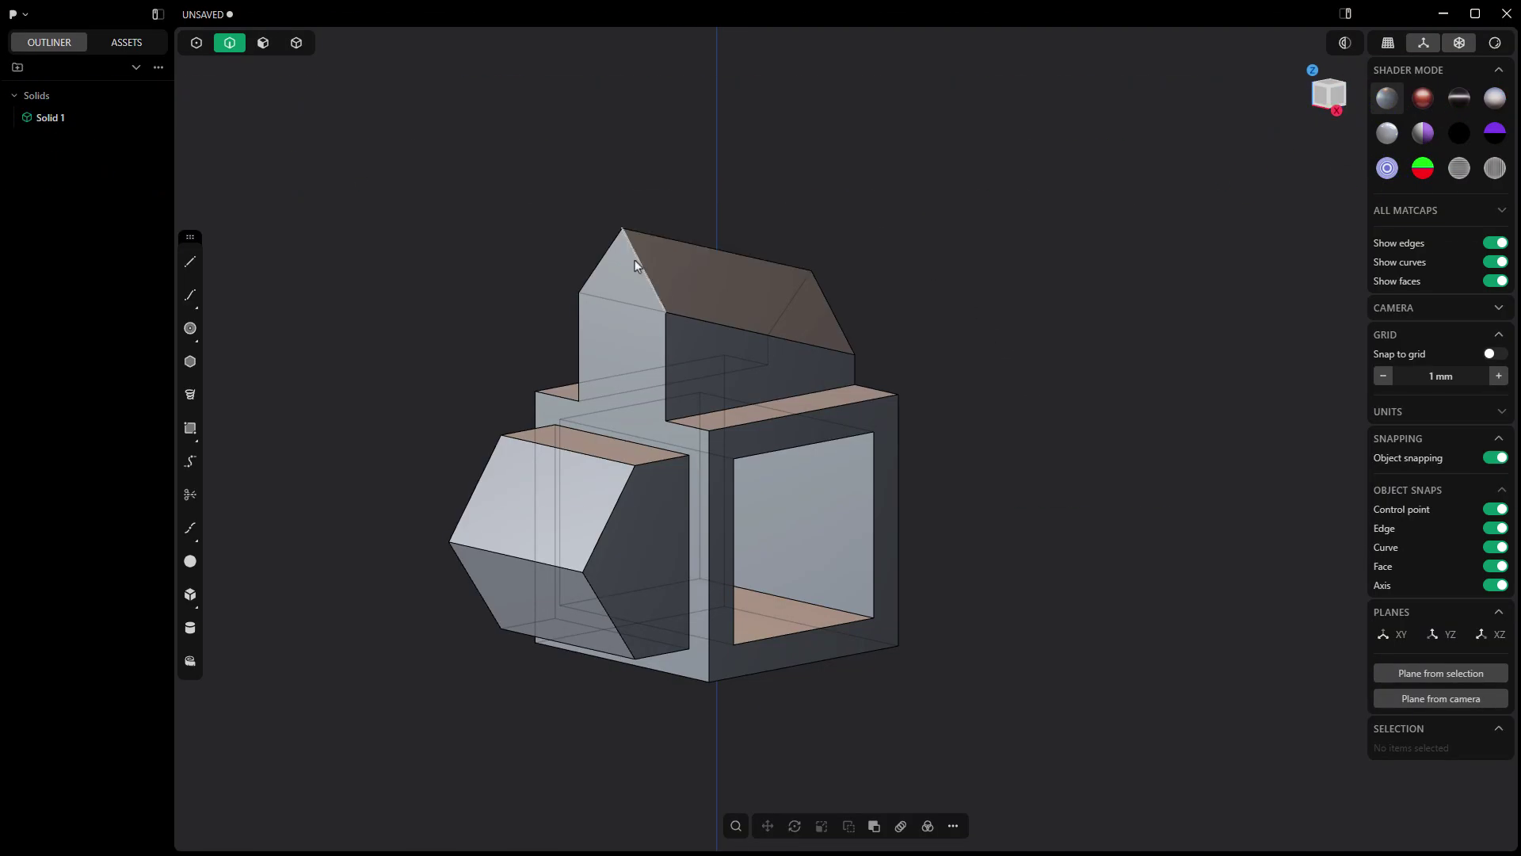
left_click(640, 269, "alt")
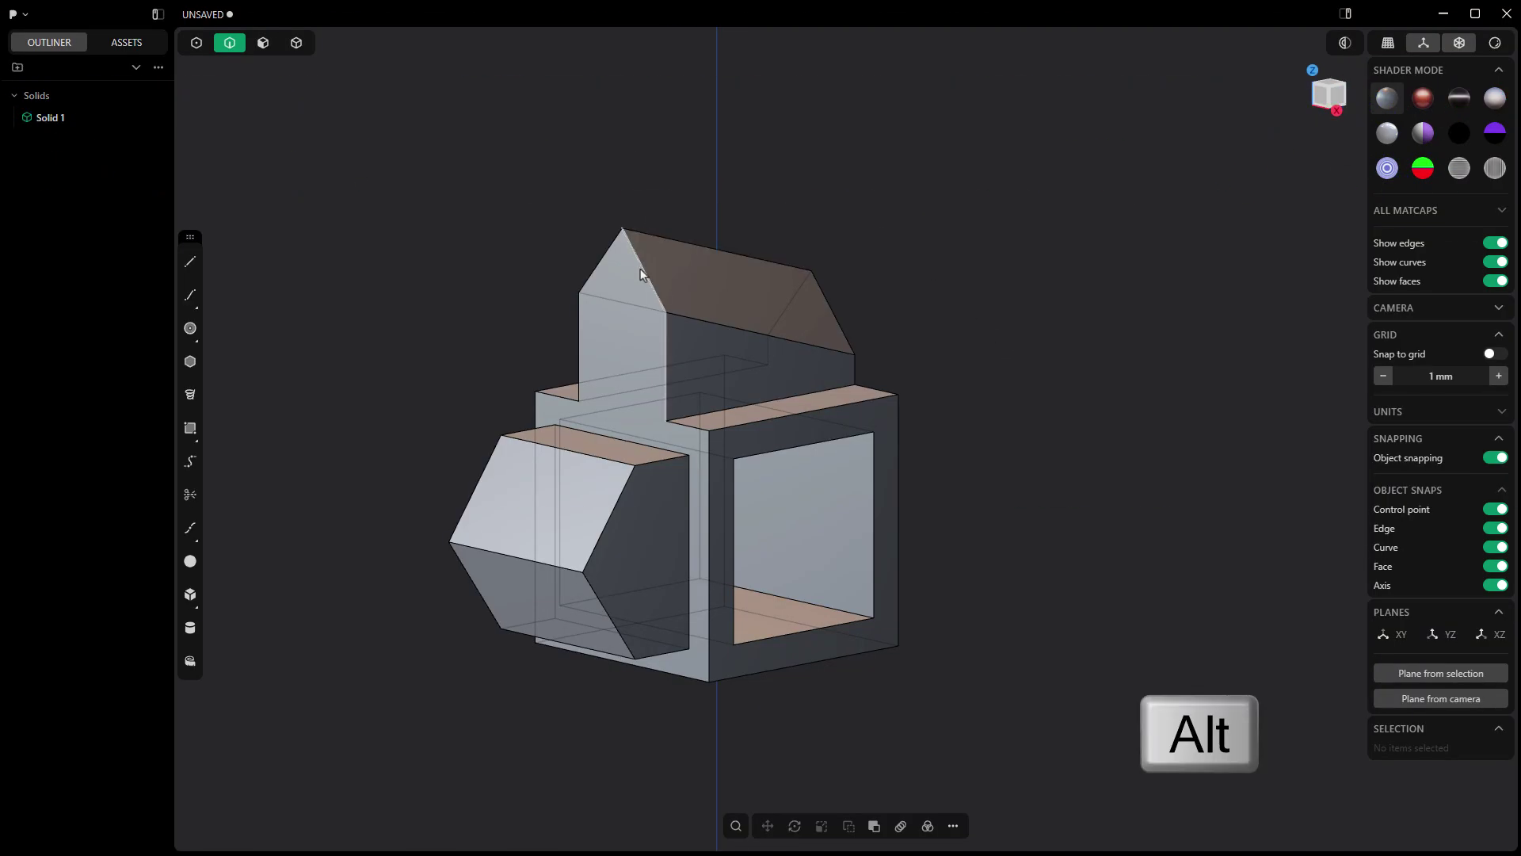
key("f")
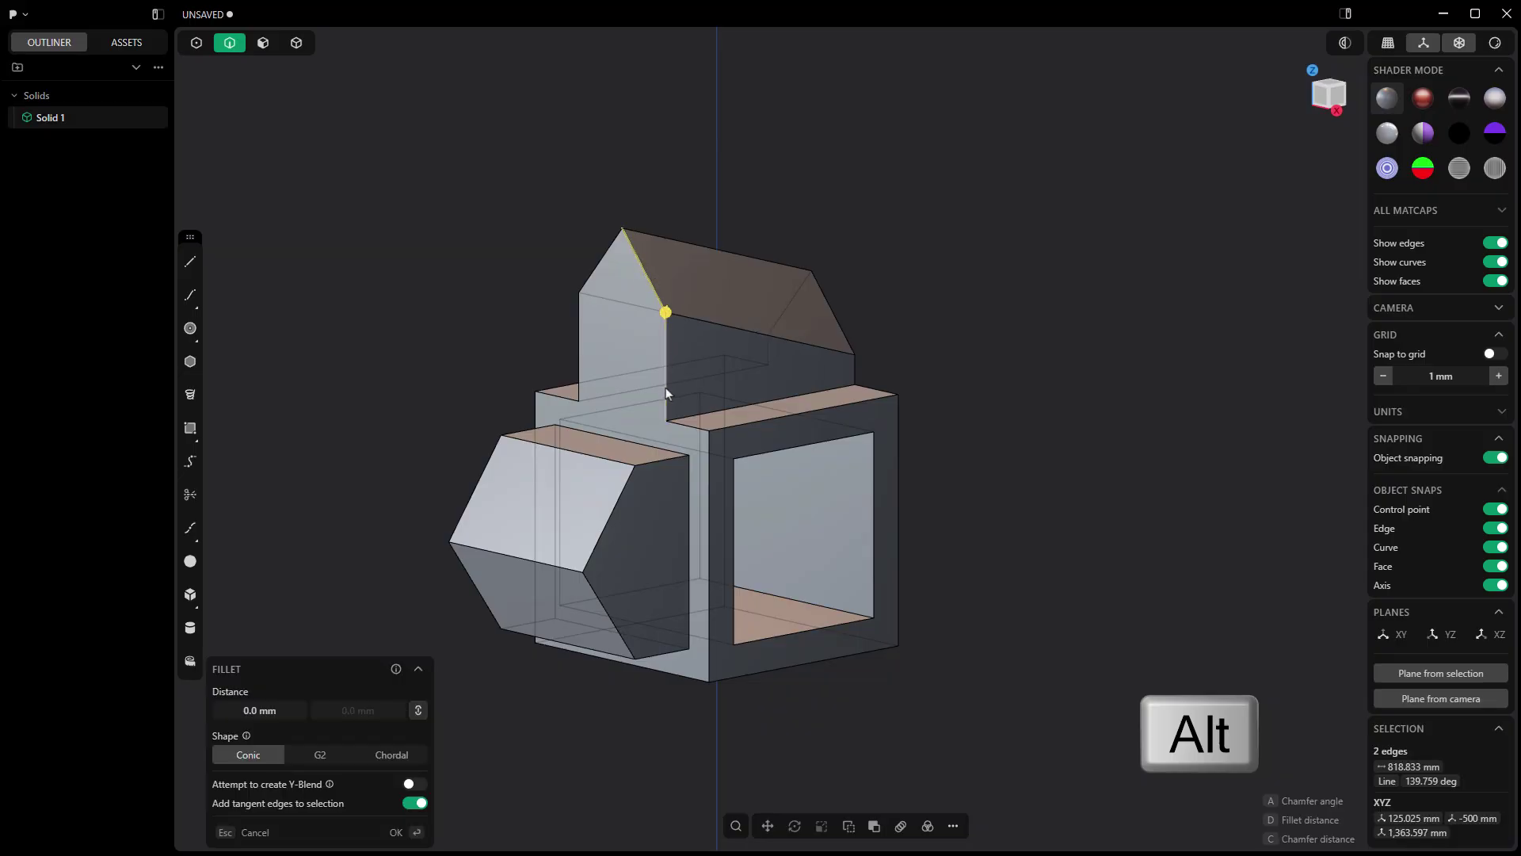
key("Escape")
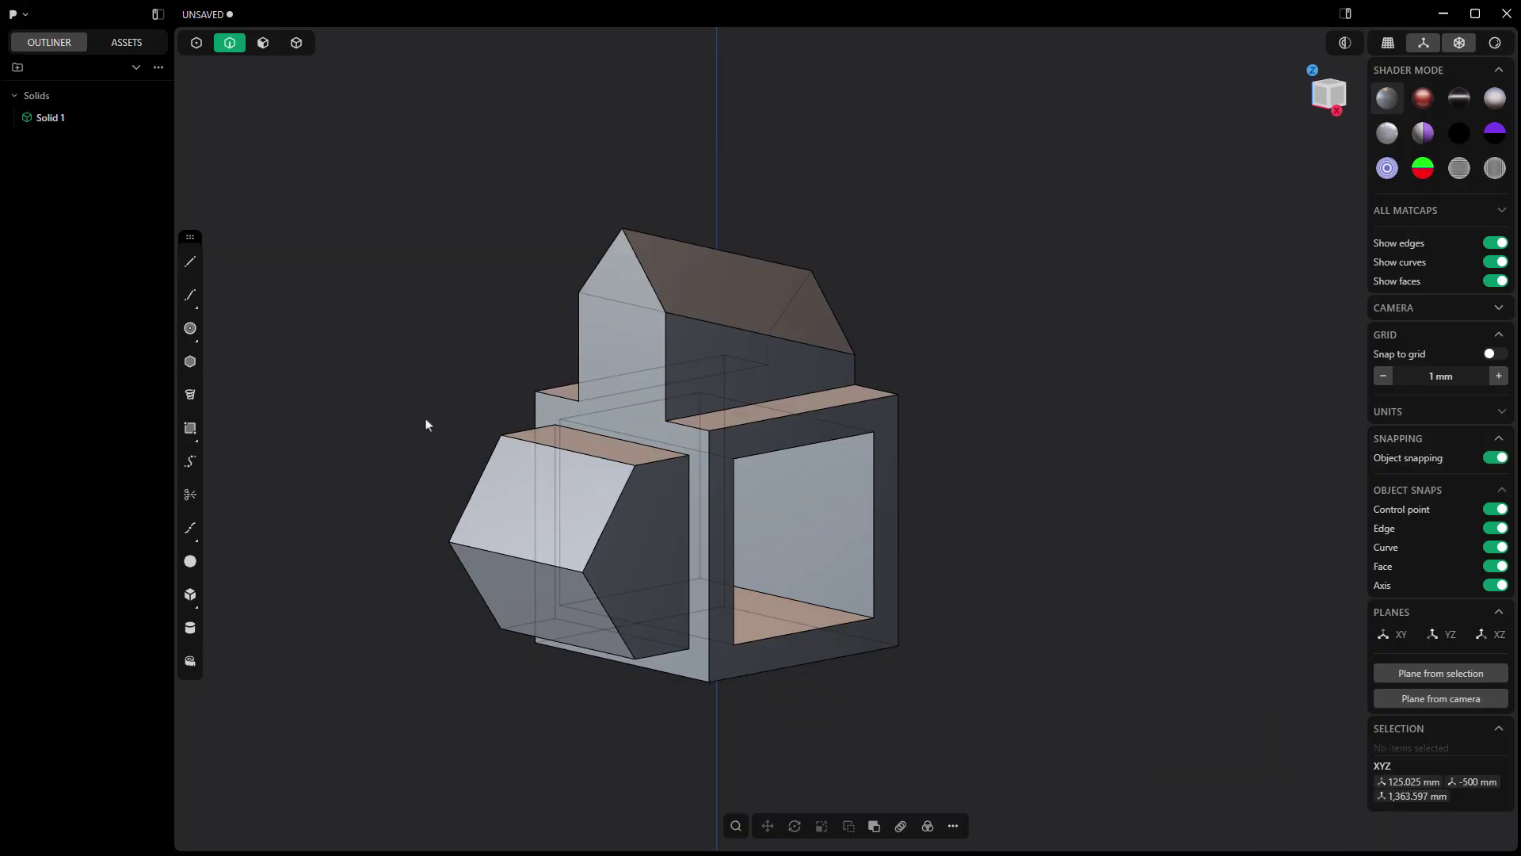
left_click(624, 491)
key("f")
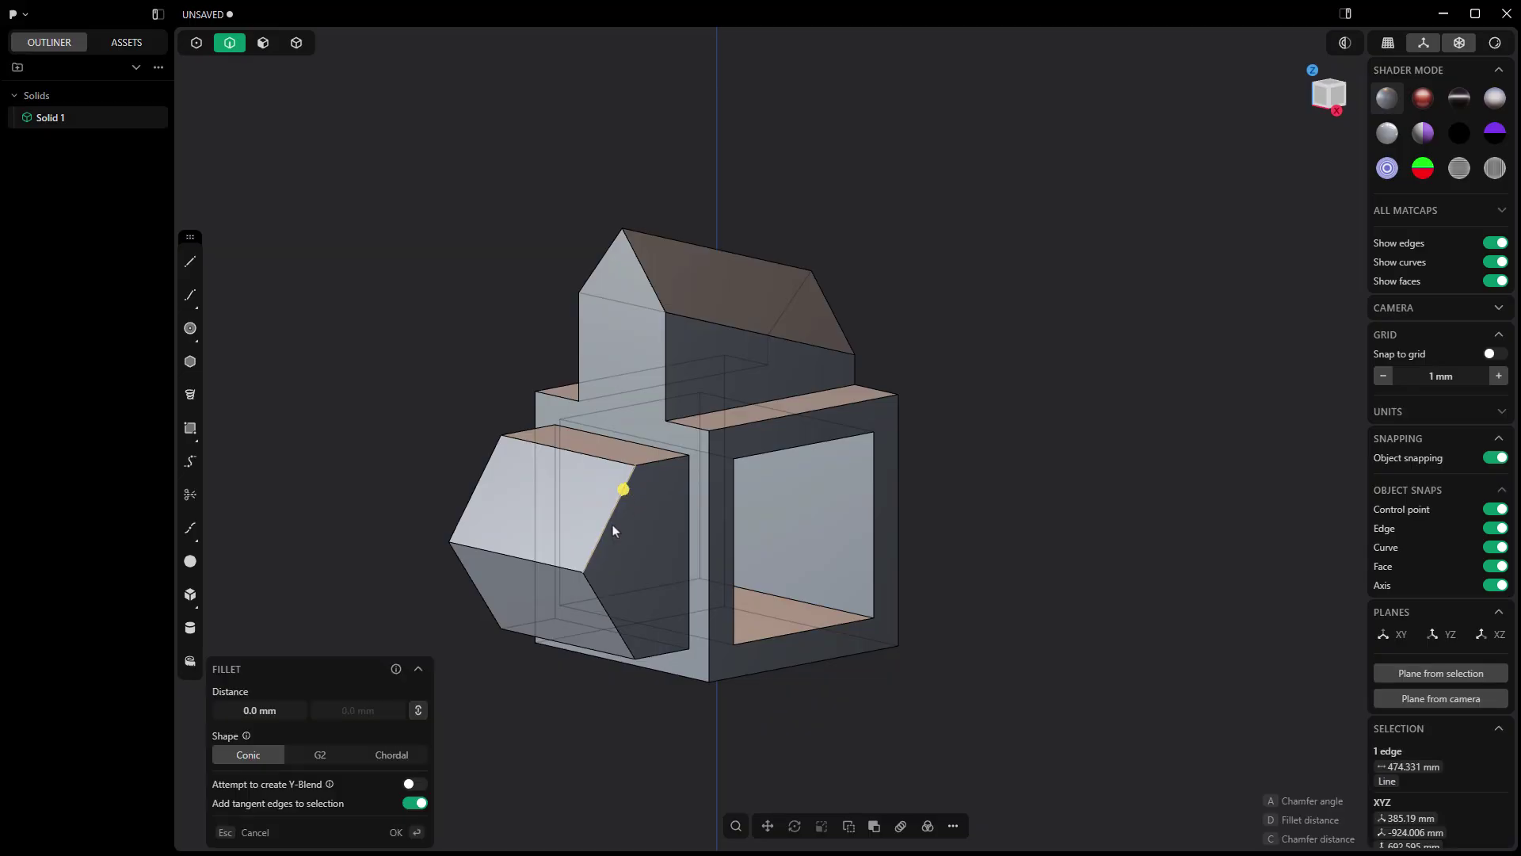
left_click(662, 310)
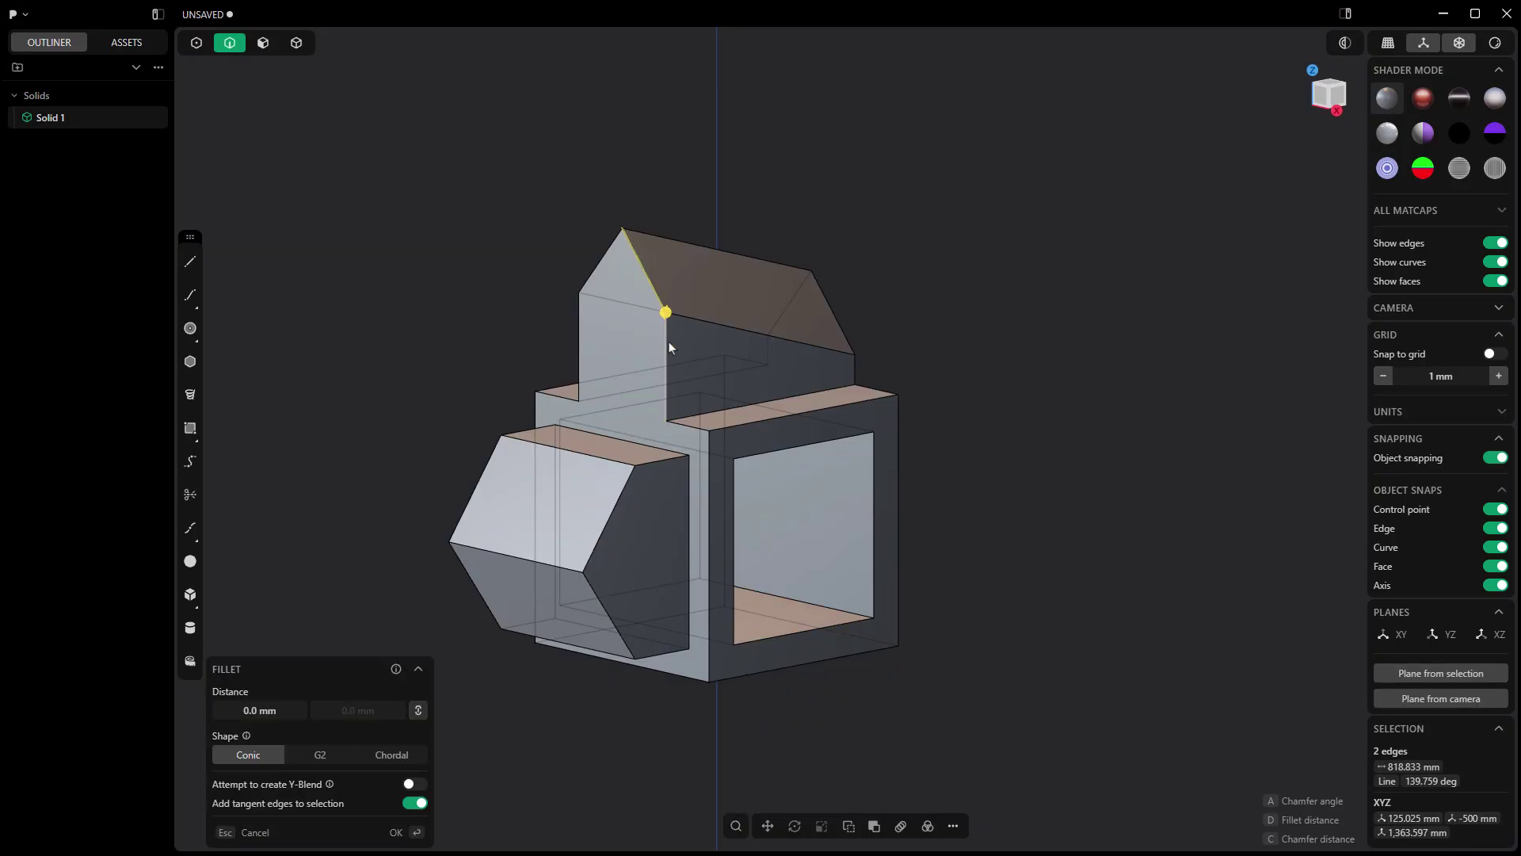
key("Escape")
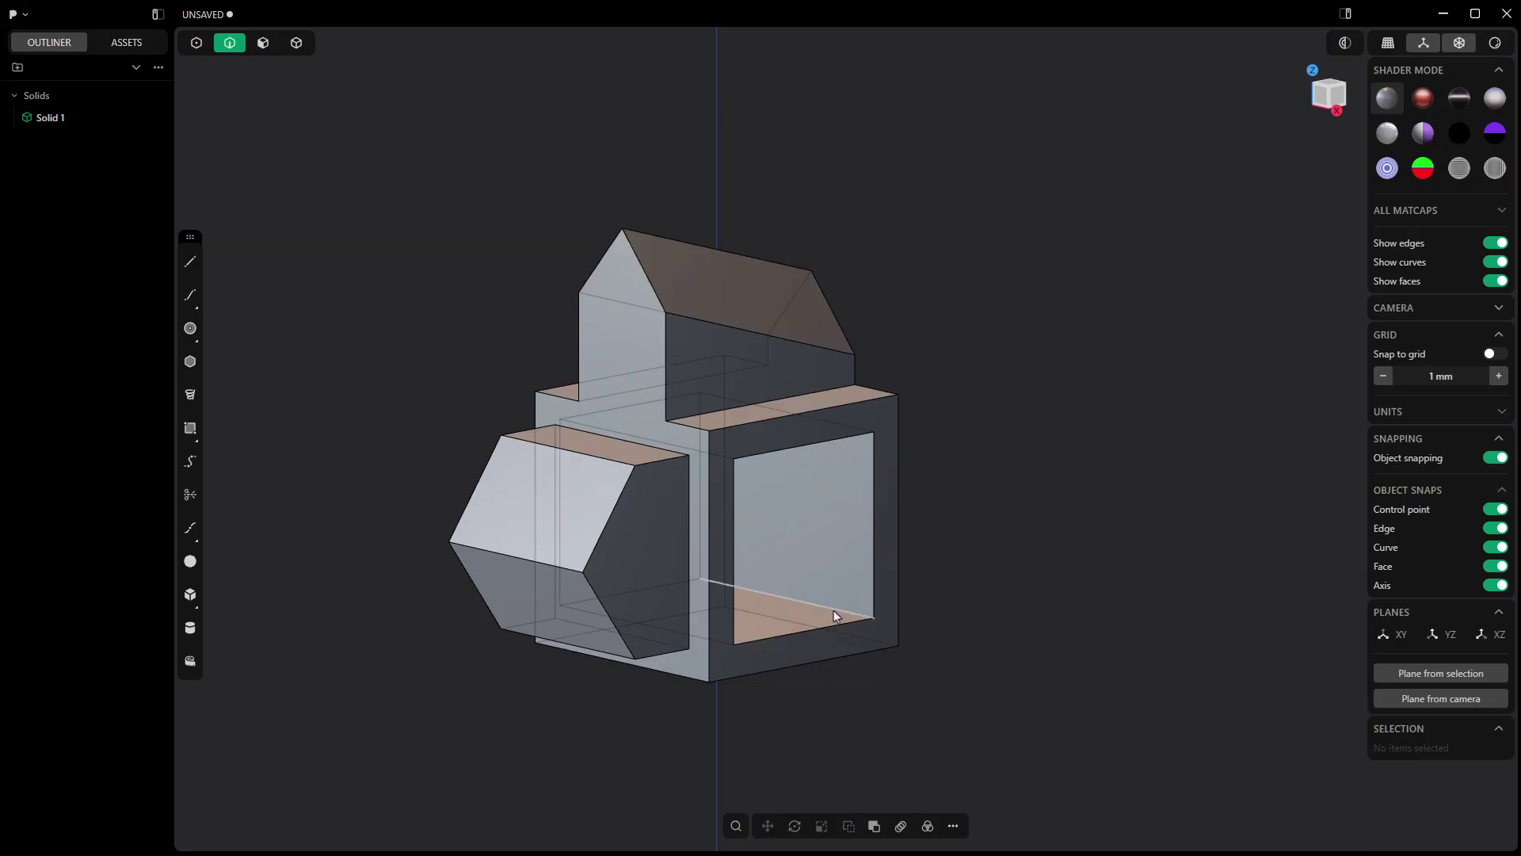
- Fillet the ring of four opening edges to 258.27 mm
left_click(832, 610, "ctrl+alt")
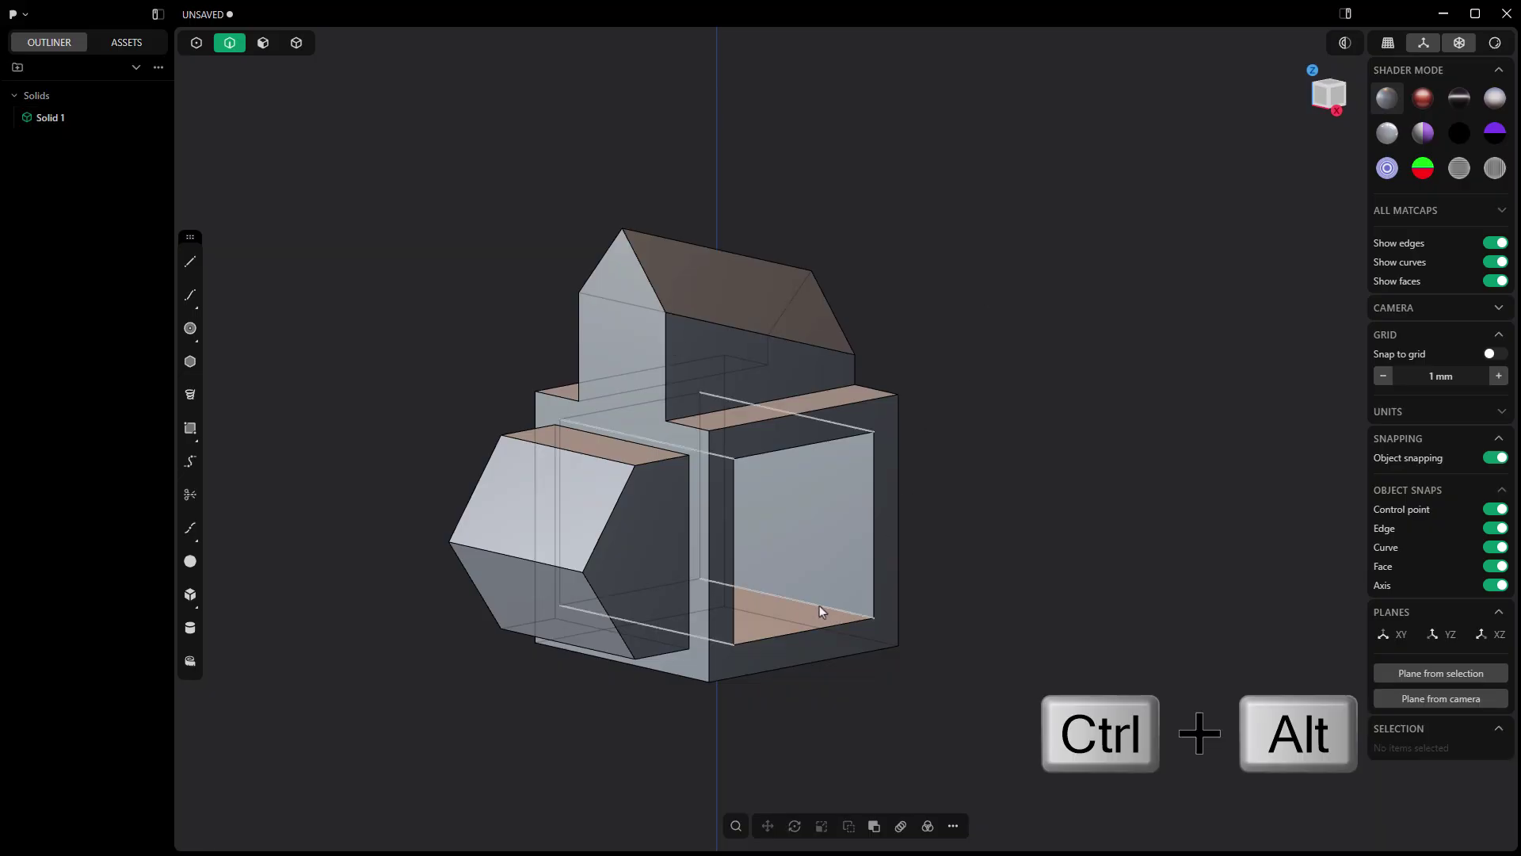
key("f")
left_click_drag(679, 446, 737, 467)
- Commit the opening fillet, then fillet the eight-edge top chain at 27.37 mm
key("Escape")
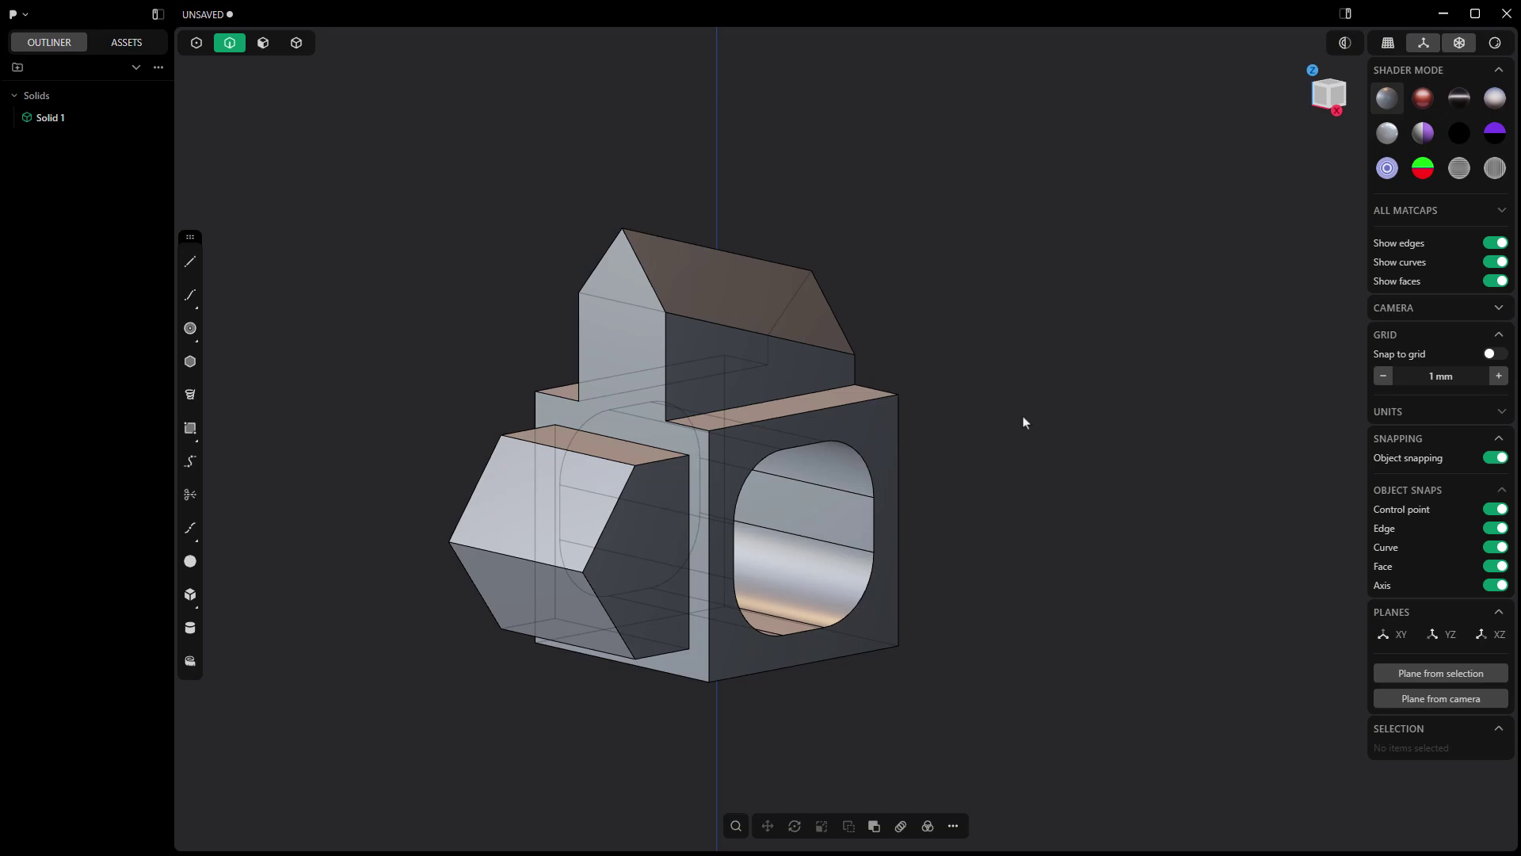
left_click(879, 394)
key("f")
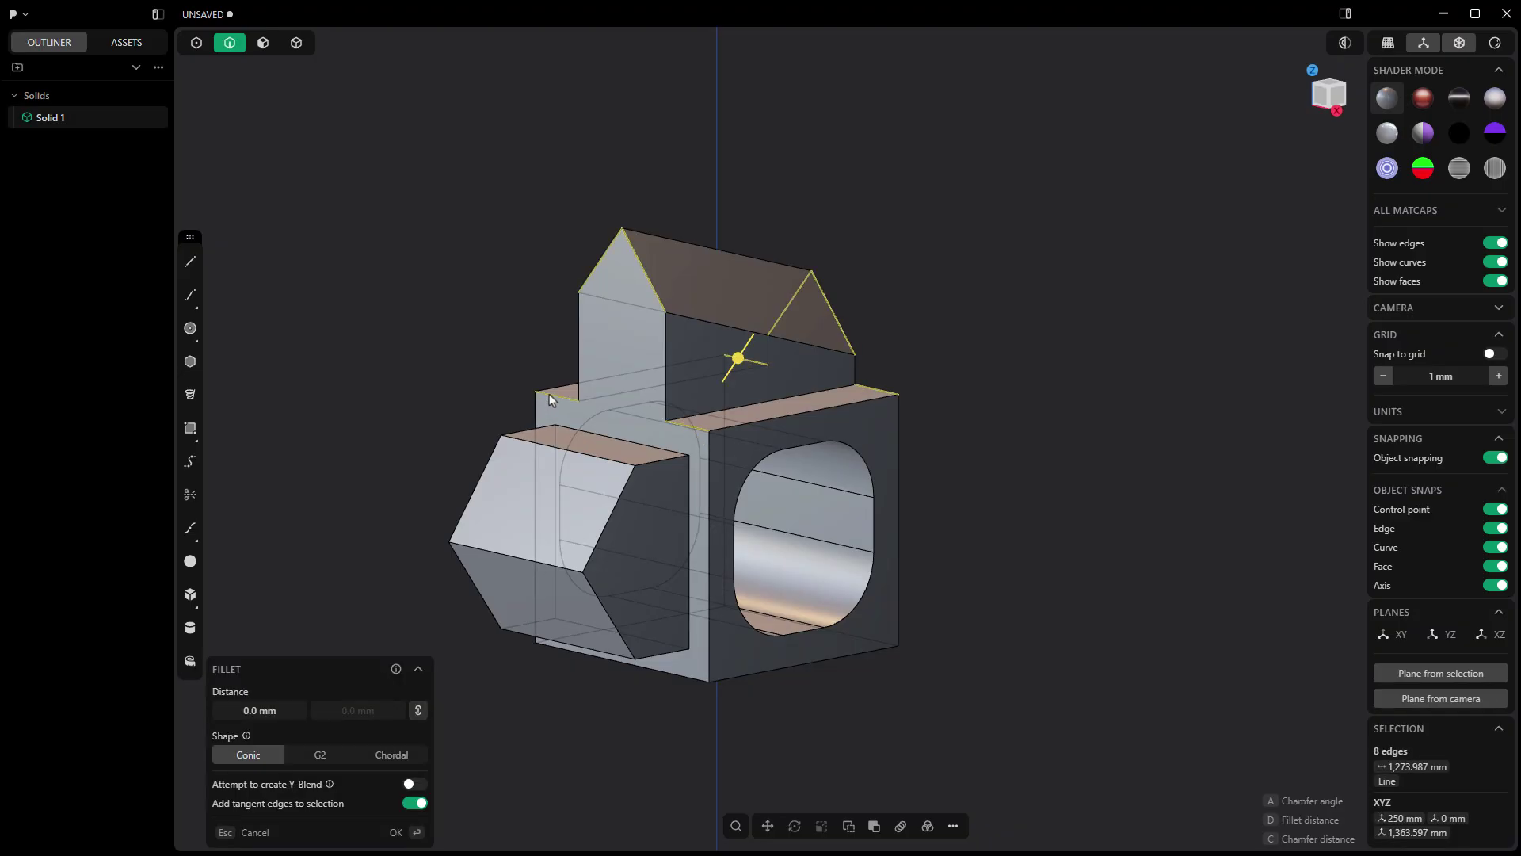
left_click_drag(739, 358, 755, 363)
key("Return")
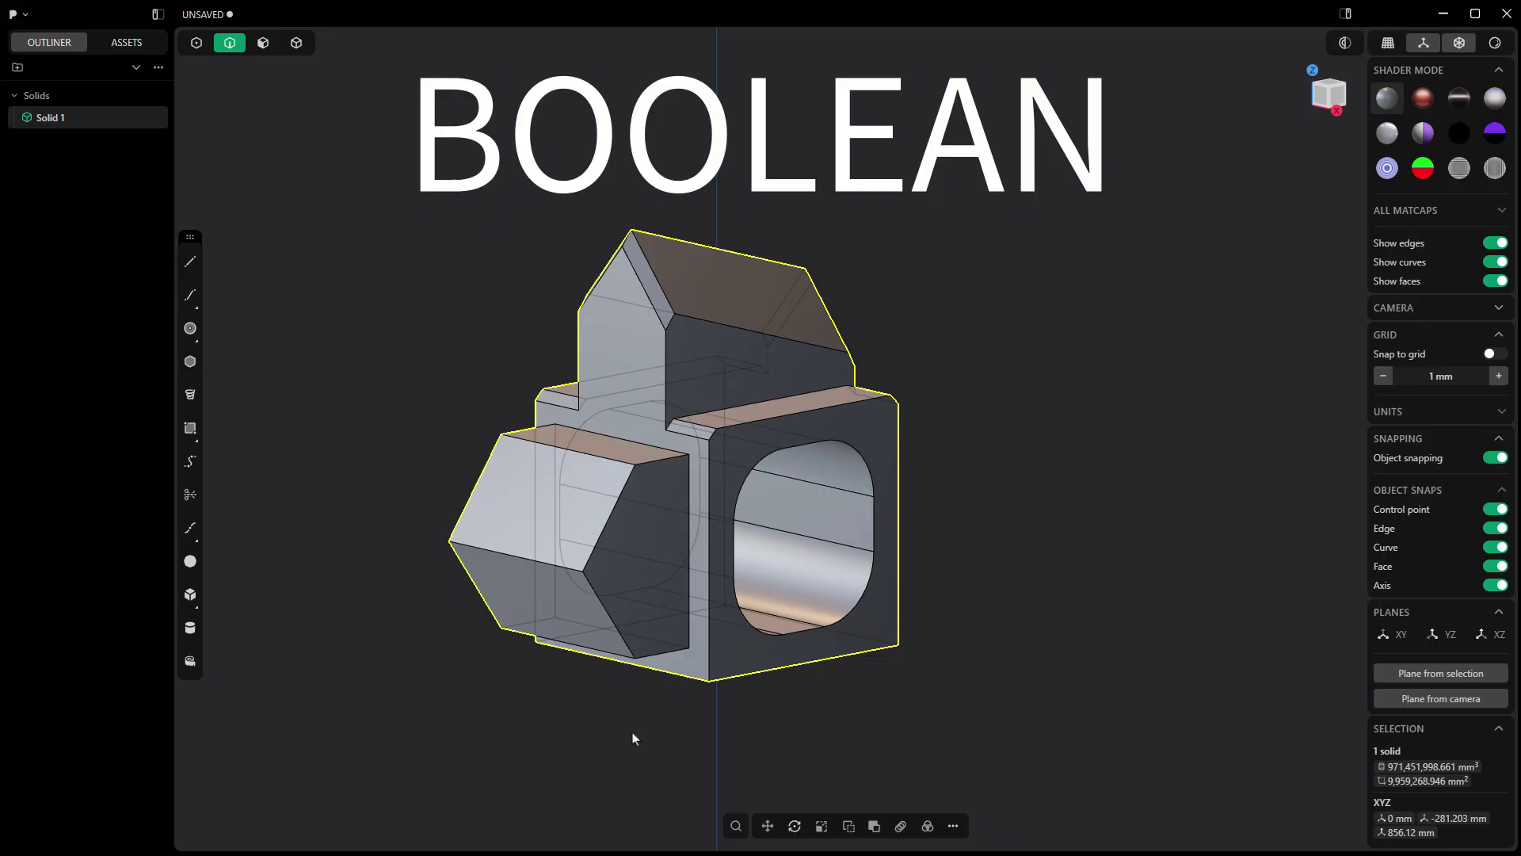
left_click(530, 247)
scroll(531, 246, "down", 2)
middle_click_drag(587, 657, 537, 606)
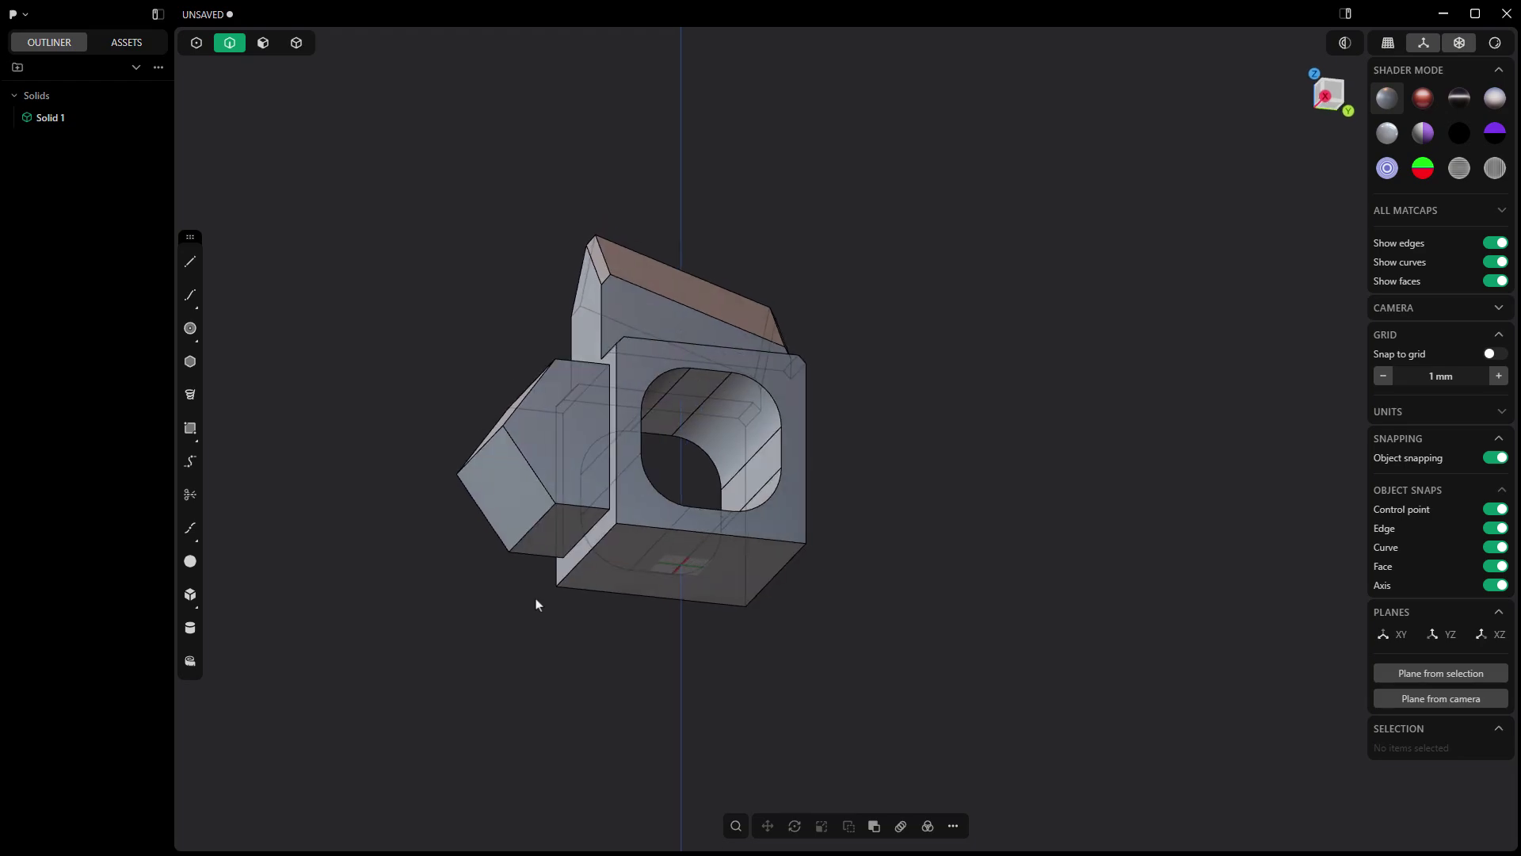
left_click(190, 627)
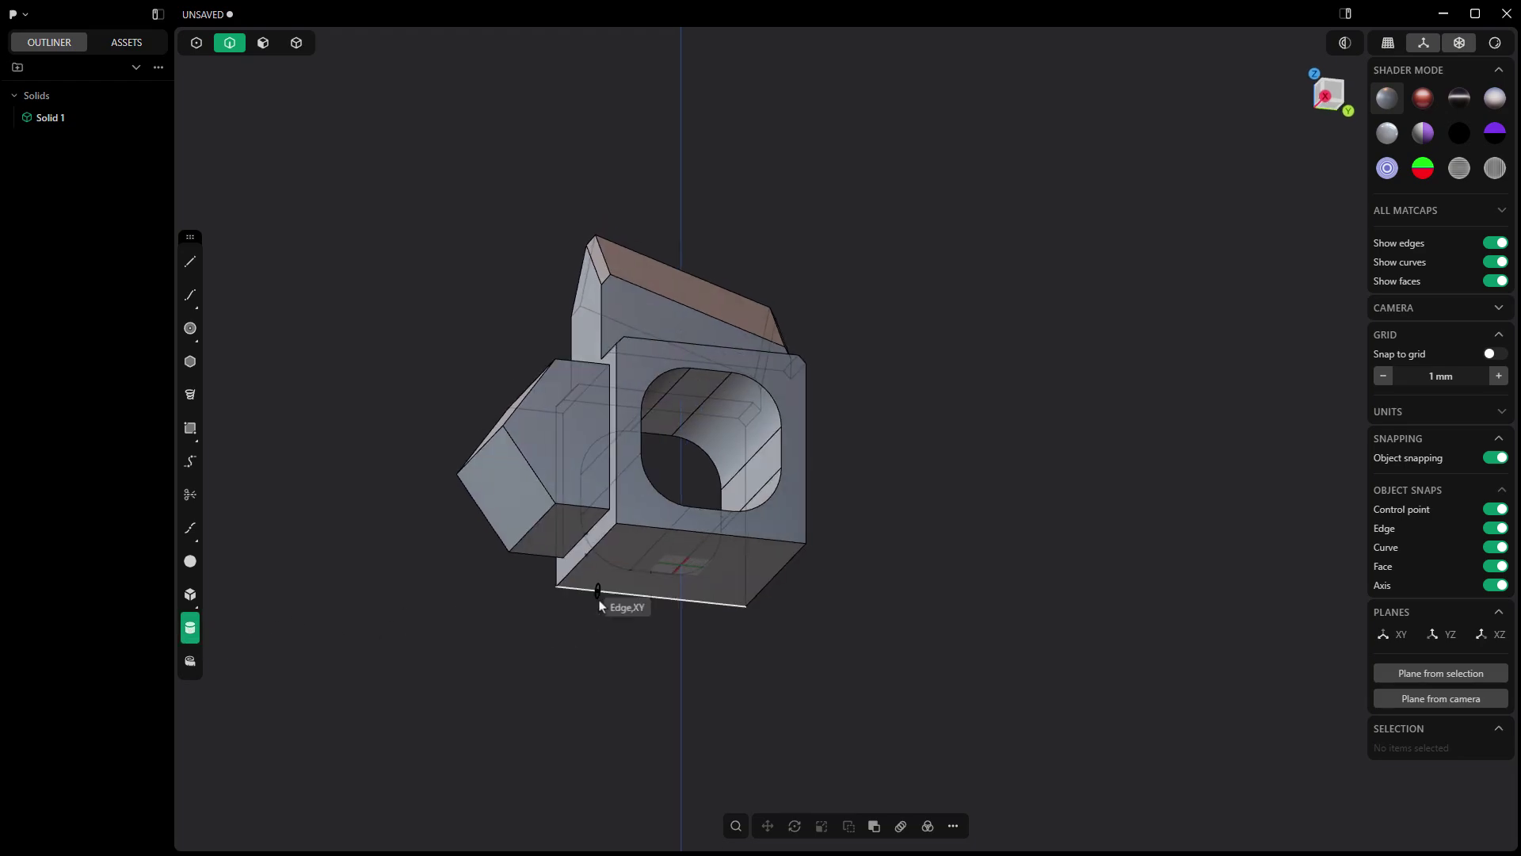
left_click(683, 572)
left_click(809, 579)
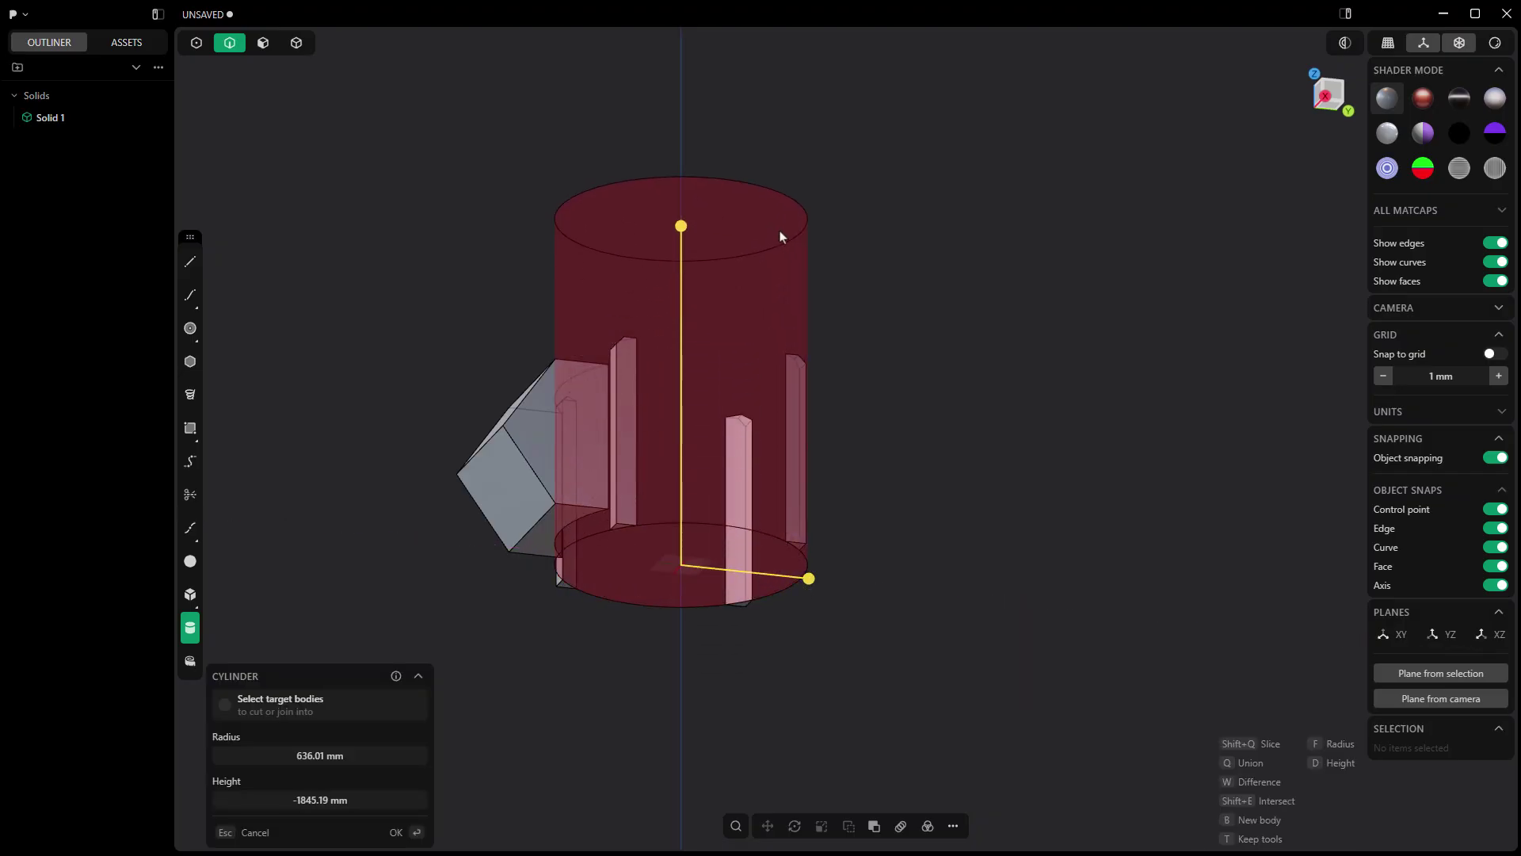
left_click(781, 236)
middle_click_drag(880, 261, 710, 346)
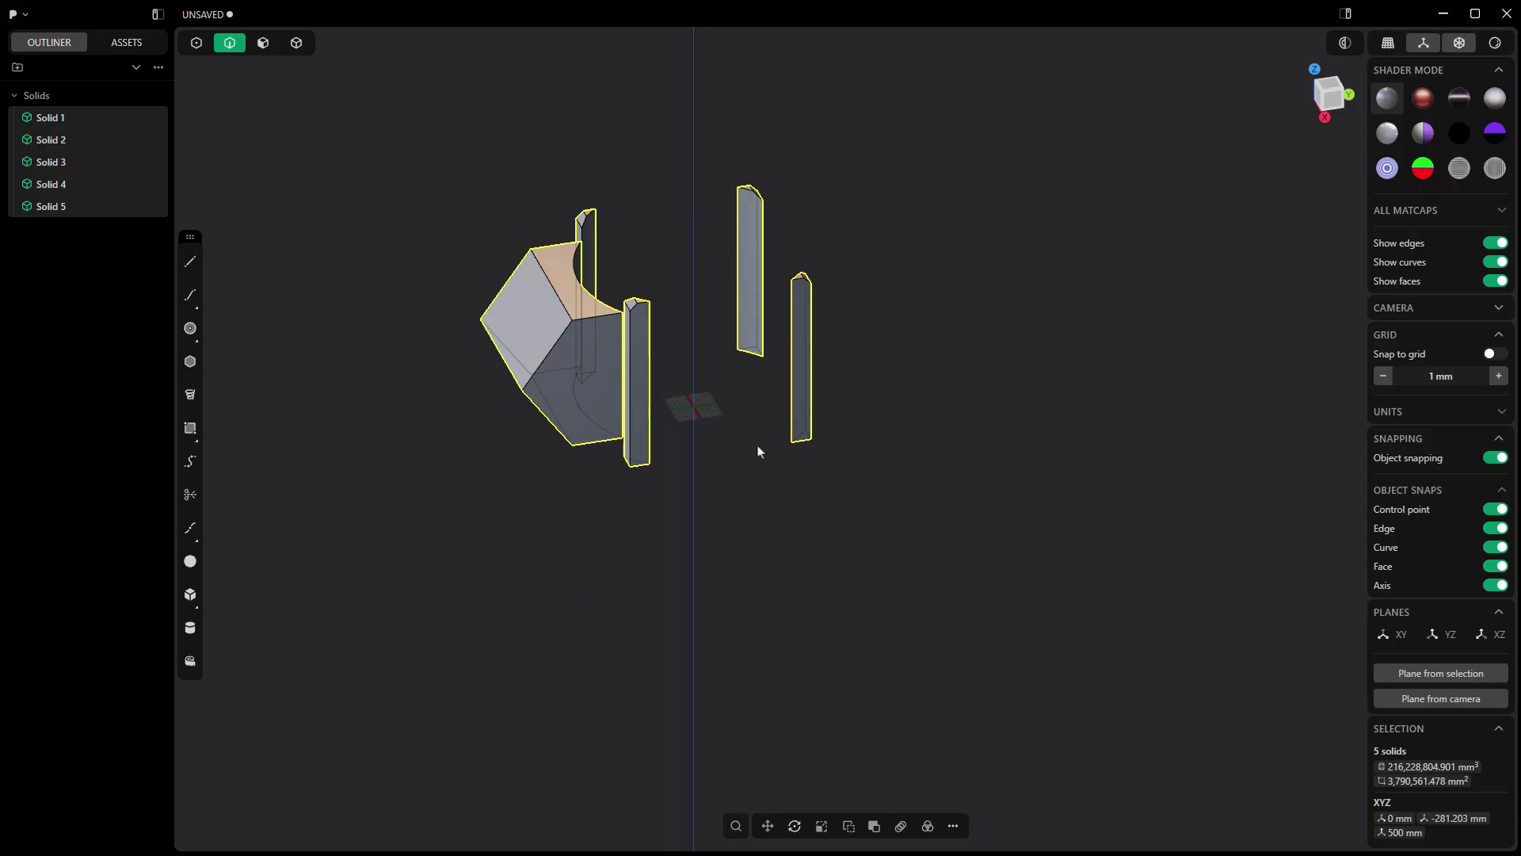
middle_click_drag(758, 451, 801, 550, "shift")
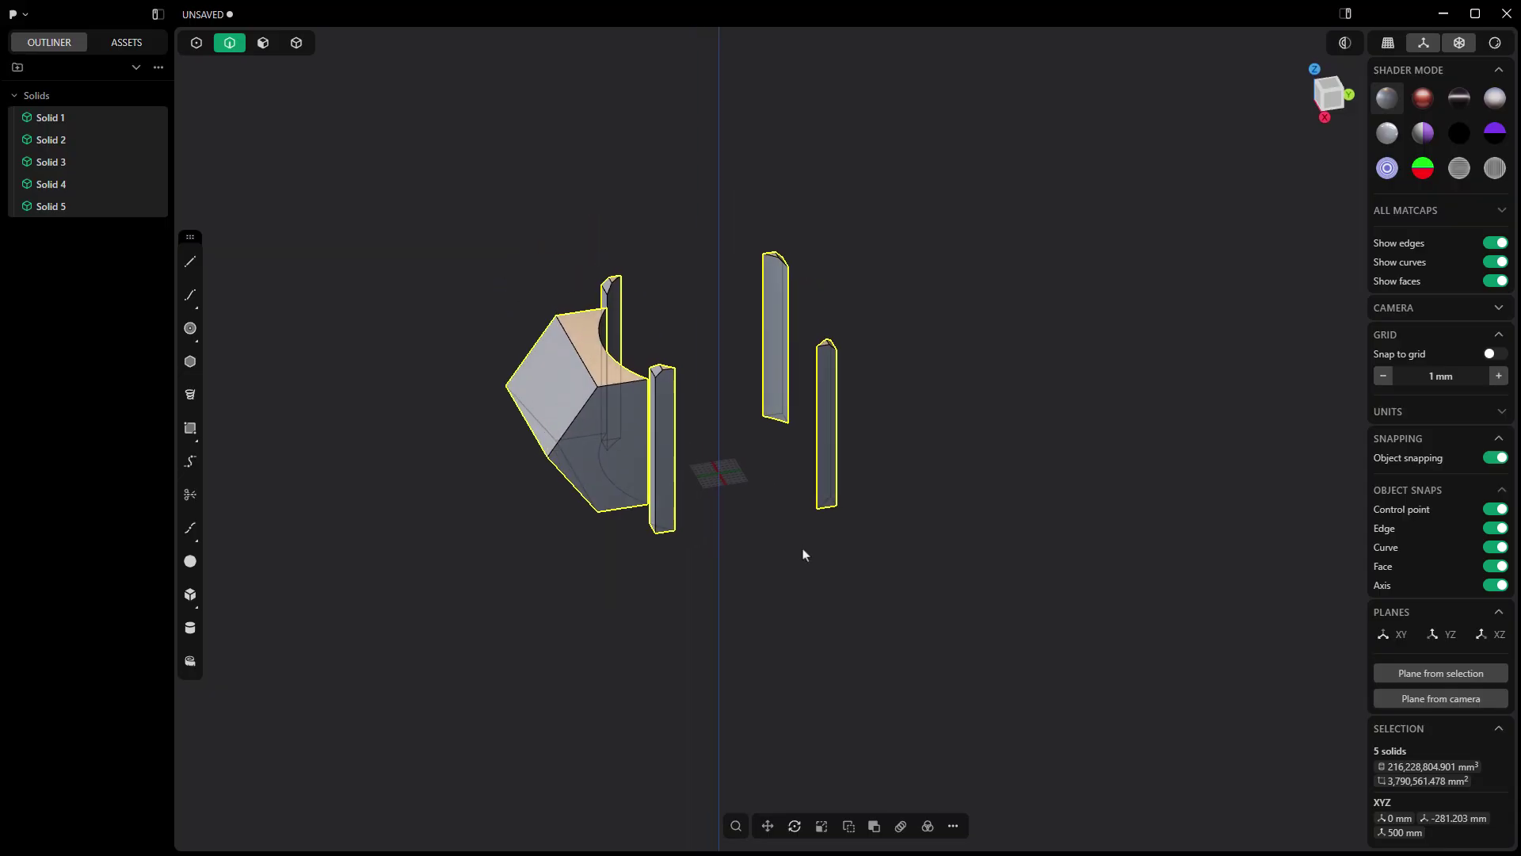
- Undo the previous cut and draw a cylinder at the origin with radius 715.09 mm
key("ctrl+z")
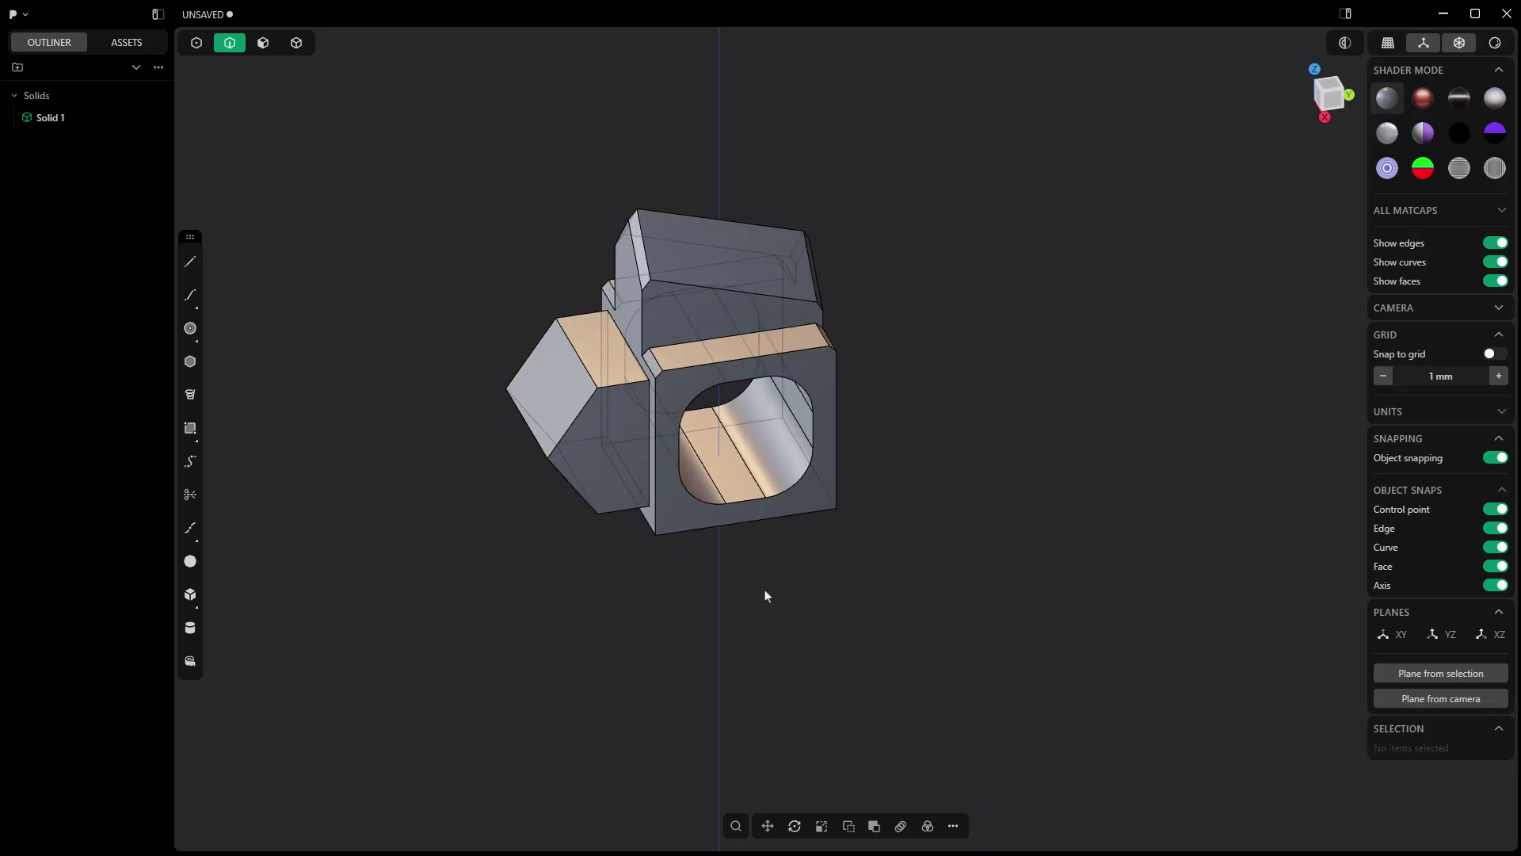
middle_click_drag(766, 583, 682, 441)
left_click(190, 627)
left_click(707, 761)
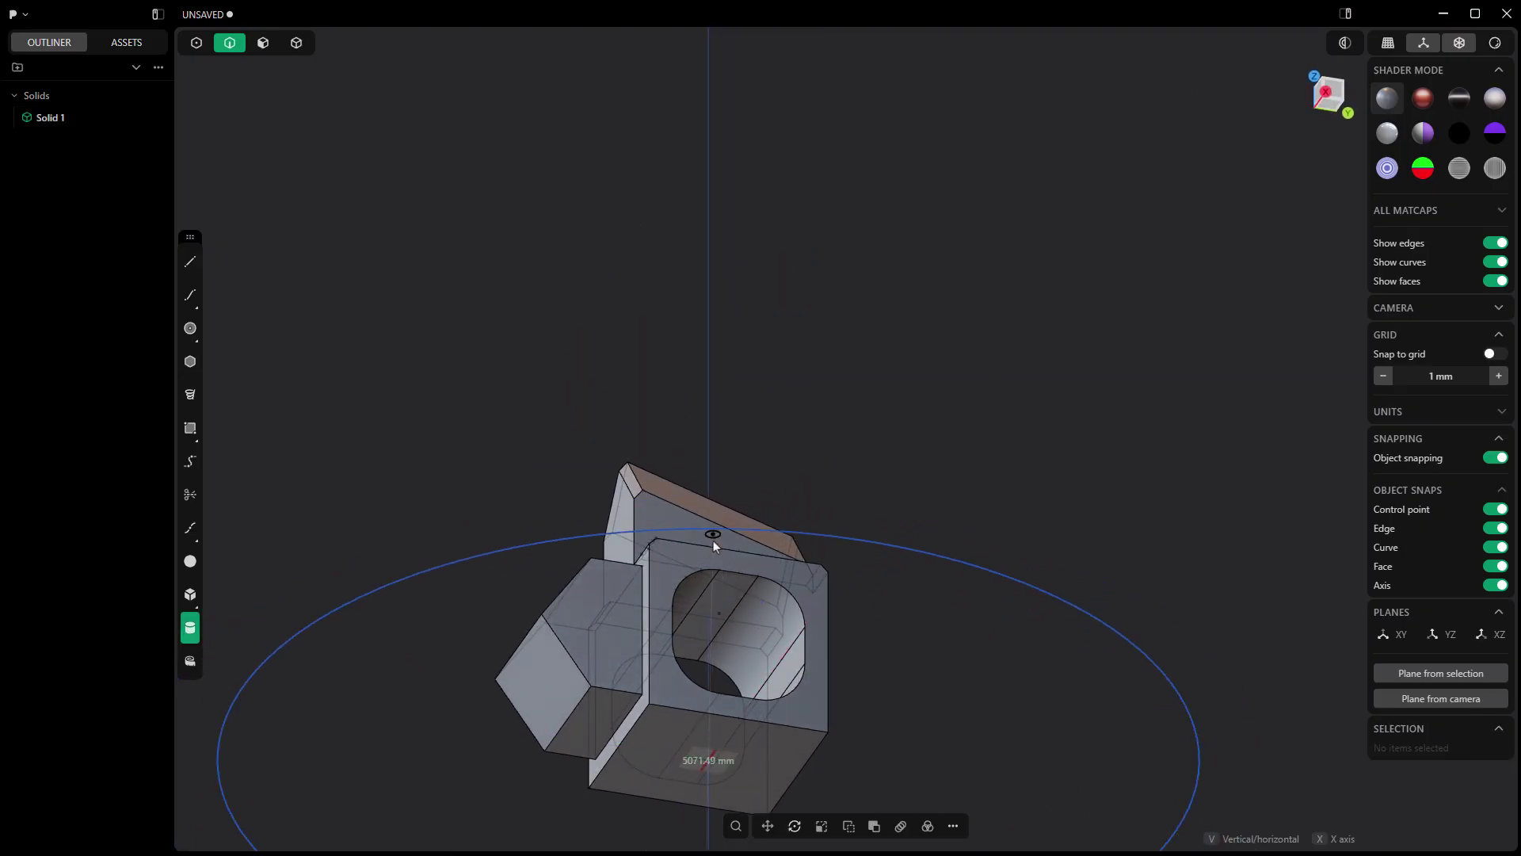
left_click(717, 696)
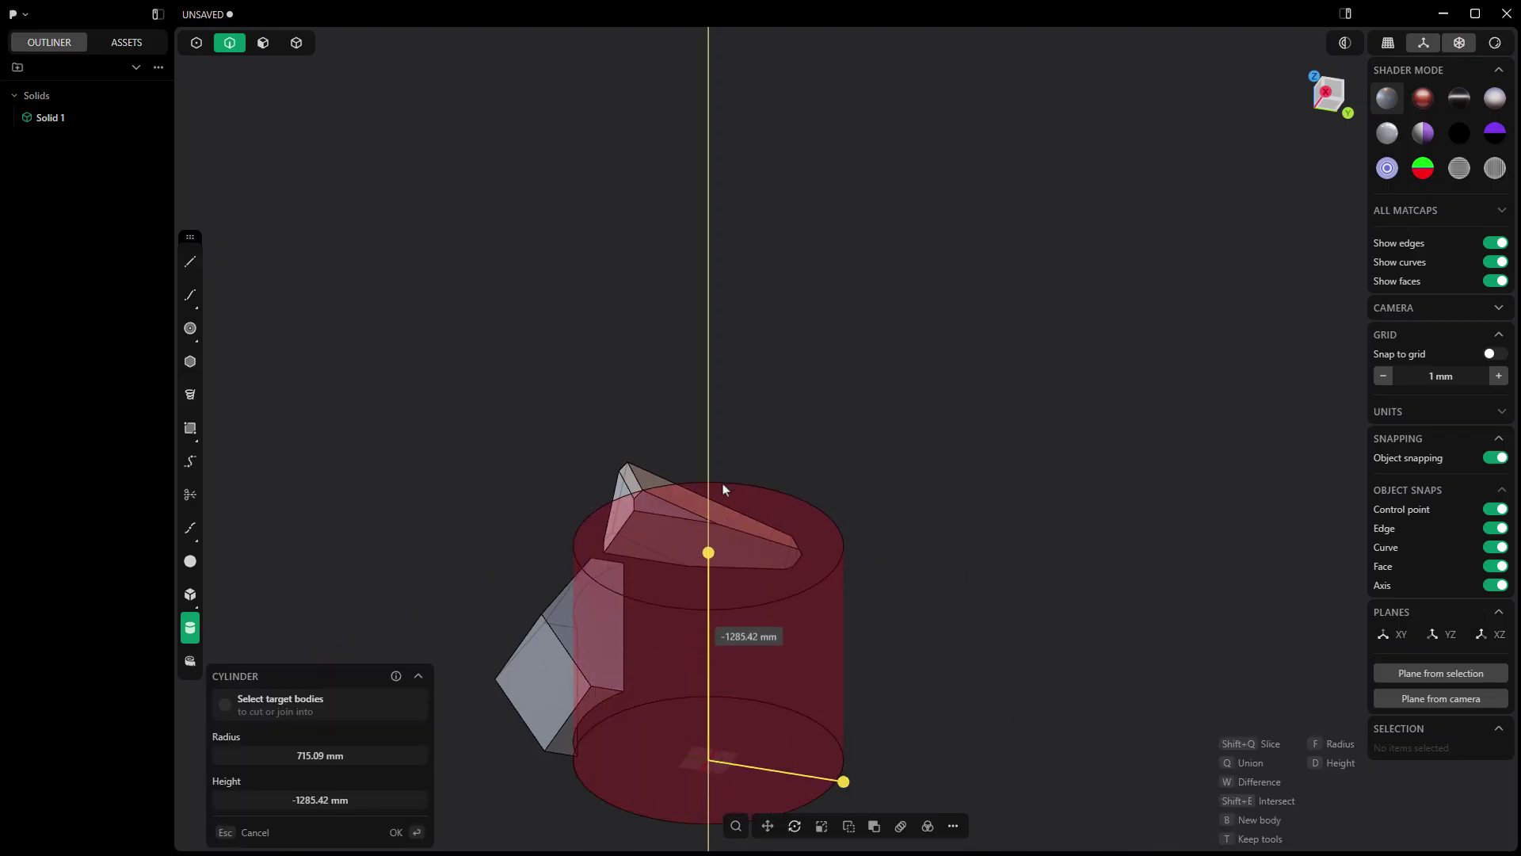
left_click(723, 486)
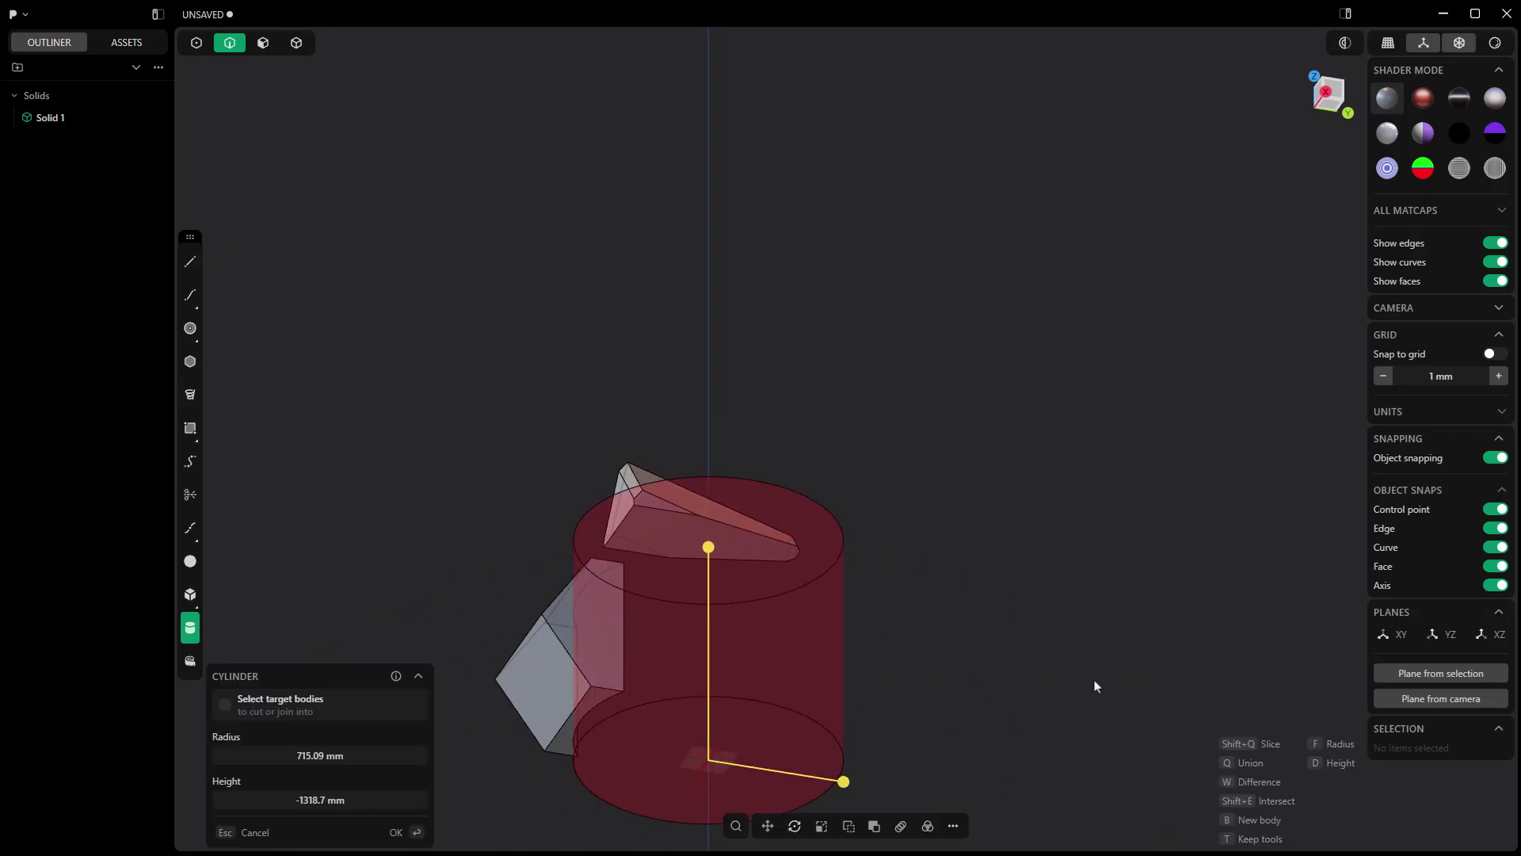
- Intersect the cylinder with the body at height -1712.17 mm and radius 433.91 mm
key("shift+e")
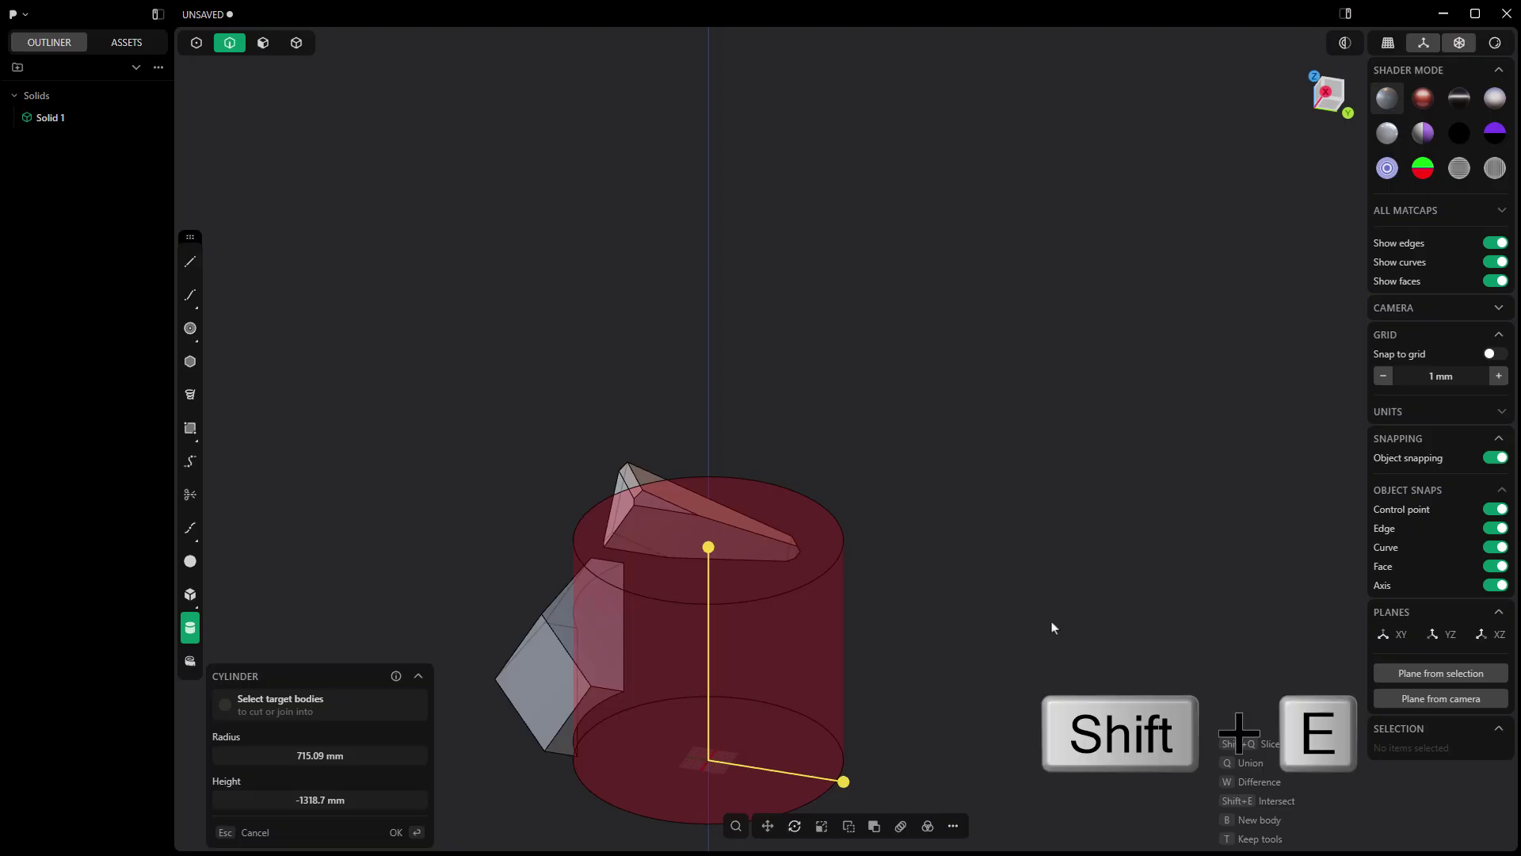
middle_click_drag(1053, 627, 780, 628)
left_click(706, 494)
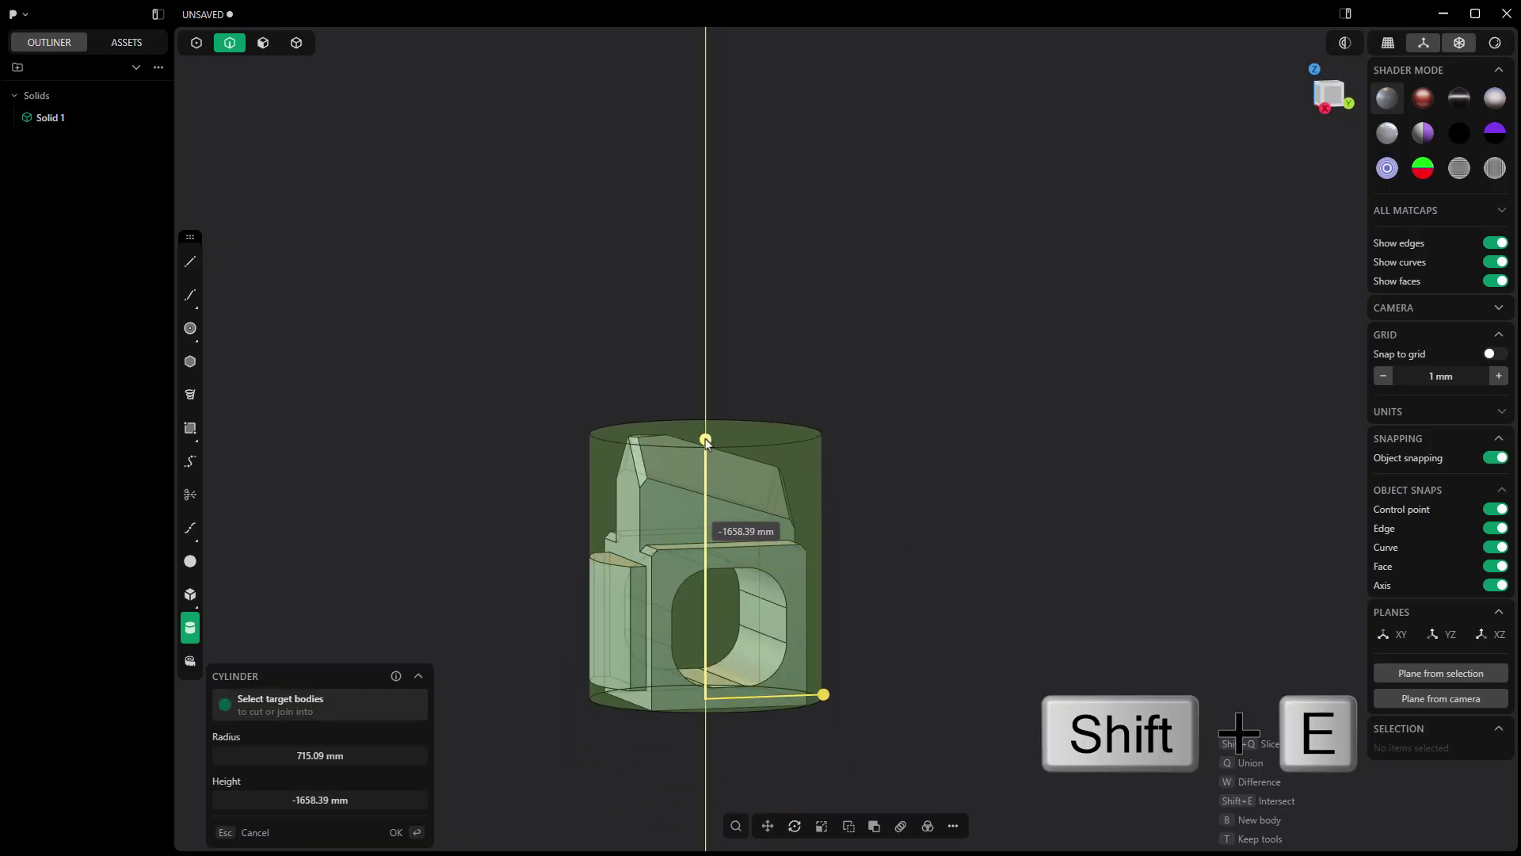
left_click(707, 421)
middle_click_drag(719, 474, 745, 679)
left_click(822, 687)
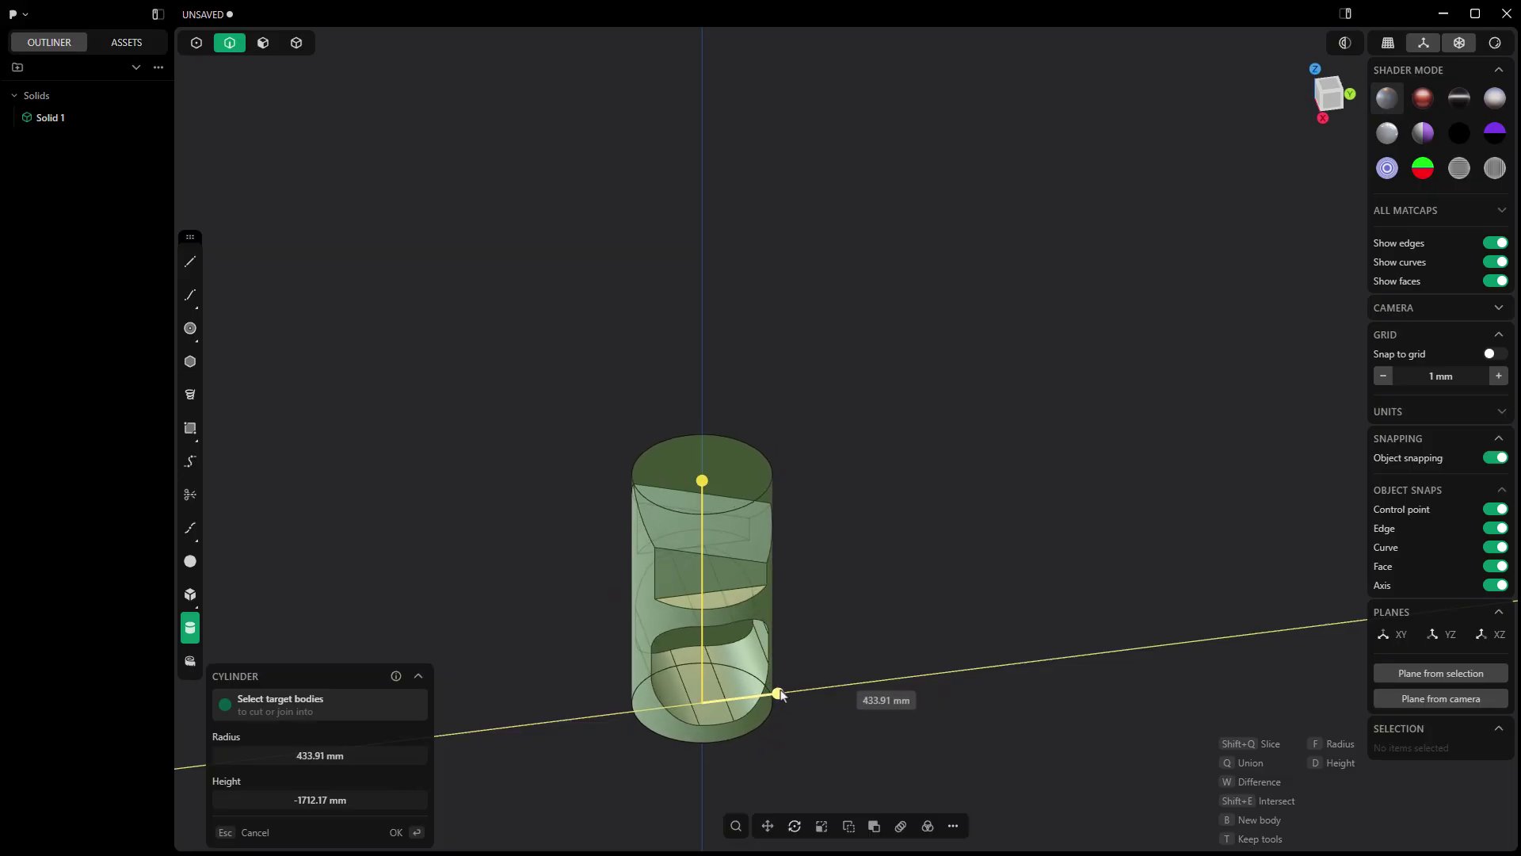
left_click(779, 695)
key("Return")
left_click(854, 657)
middle_click_drag(859, 645, 910, 492)
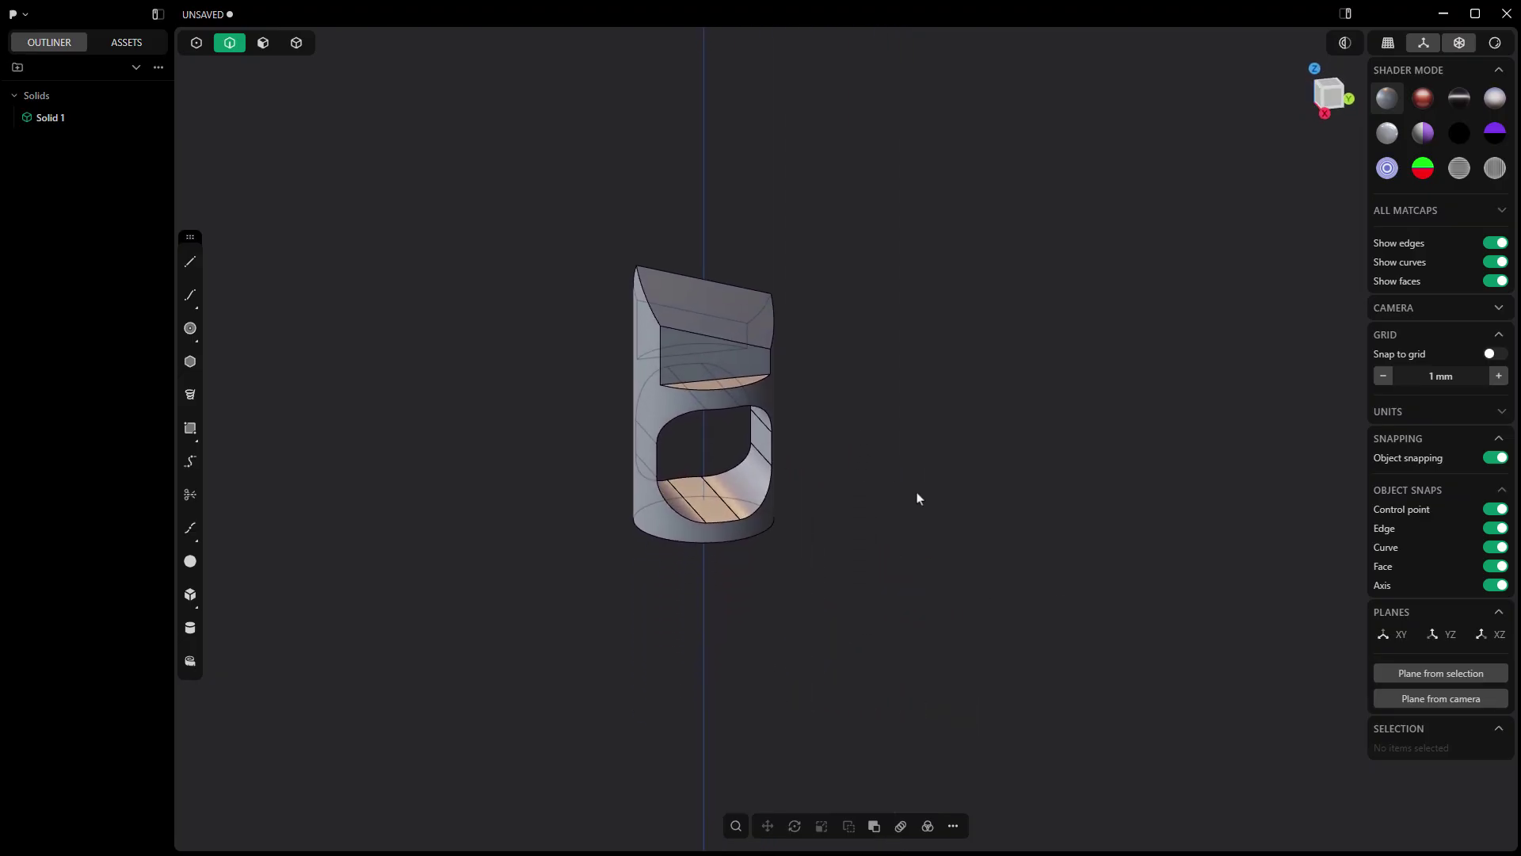